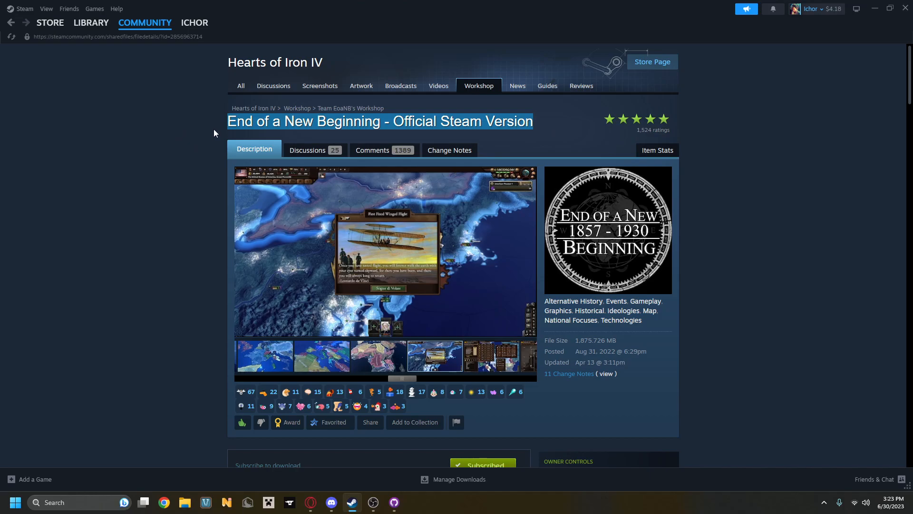
Open the EoaNB GitHub repository linked in the mod's Workshop description and view the GitHub Desktop download page.
scroll(321, 140, down, 8)
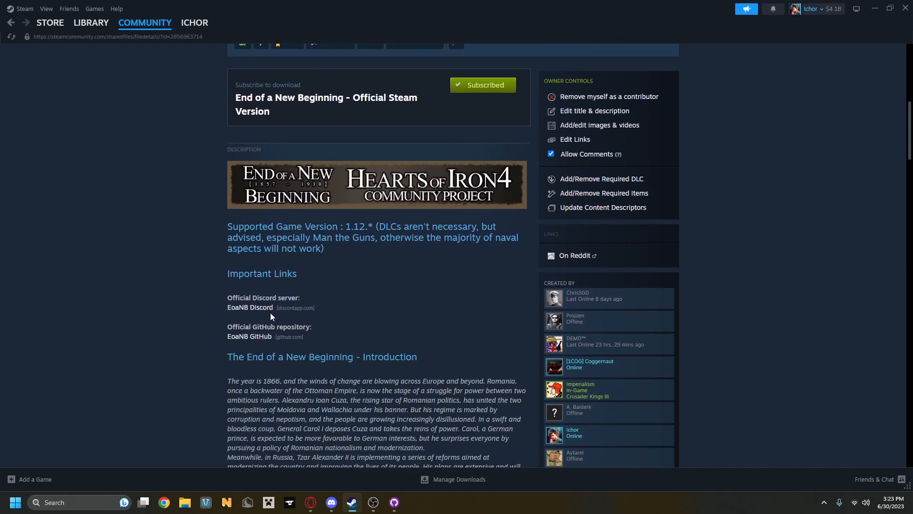
drag(220, 327, 305, 326)
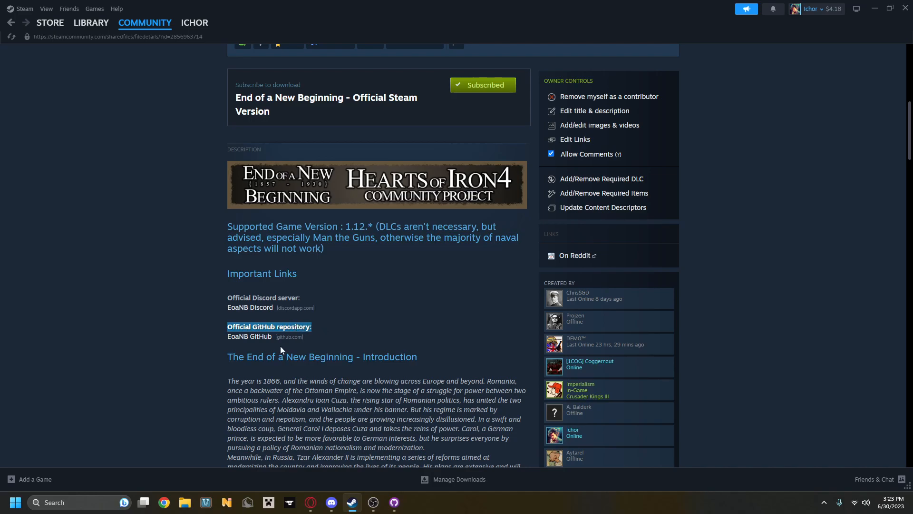
click(252, 336)
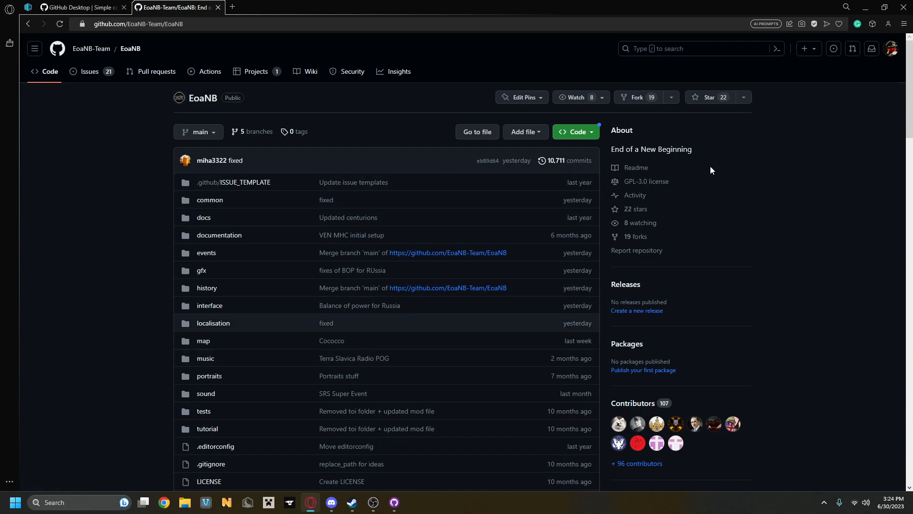
click(96, 6)
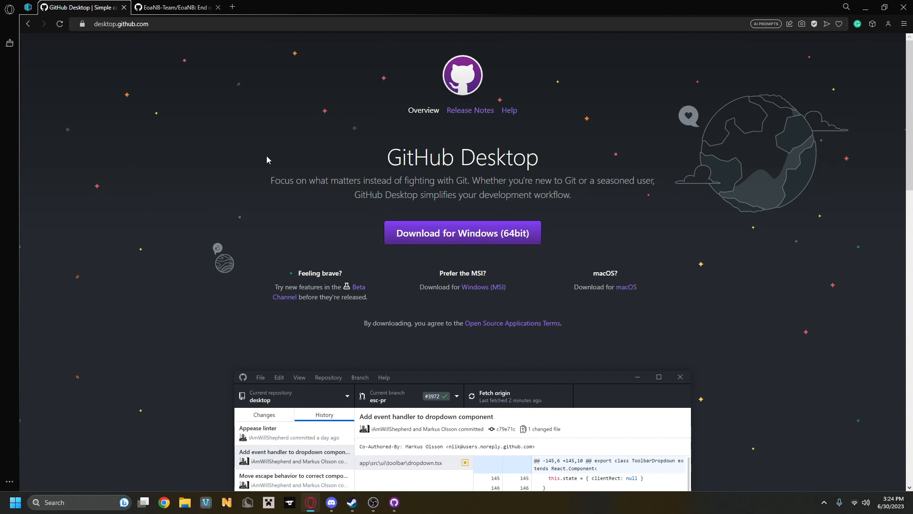
click(172, 5)
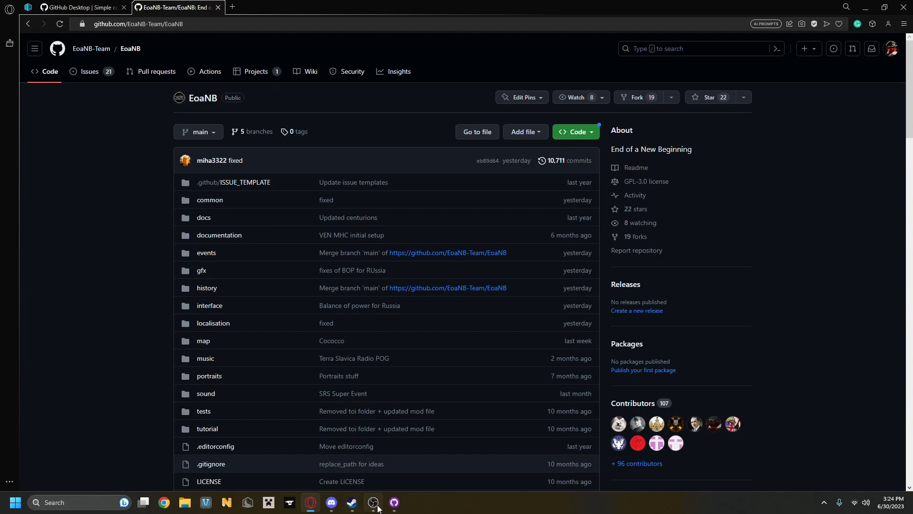
Switch to GitHub Desktop and start cloning a repository.
click(395, 502)
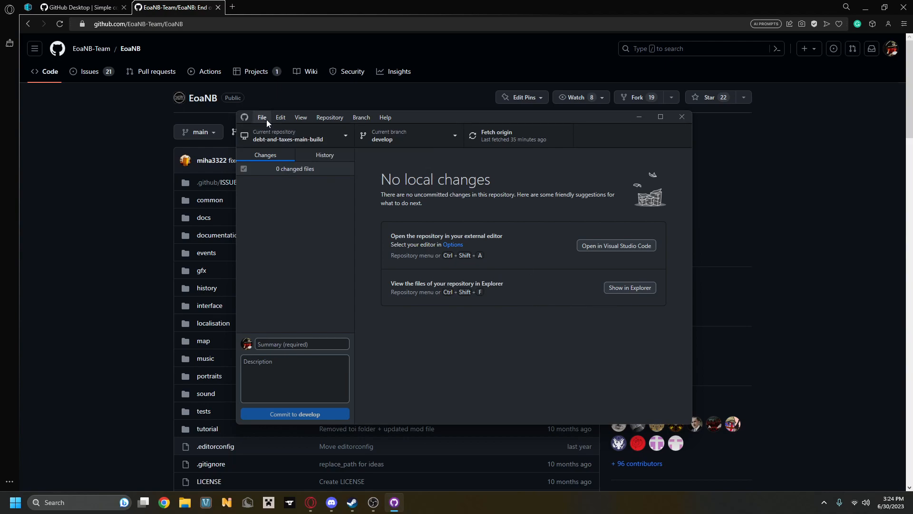
click(340, 119)
mouse_move(264, 117)
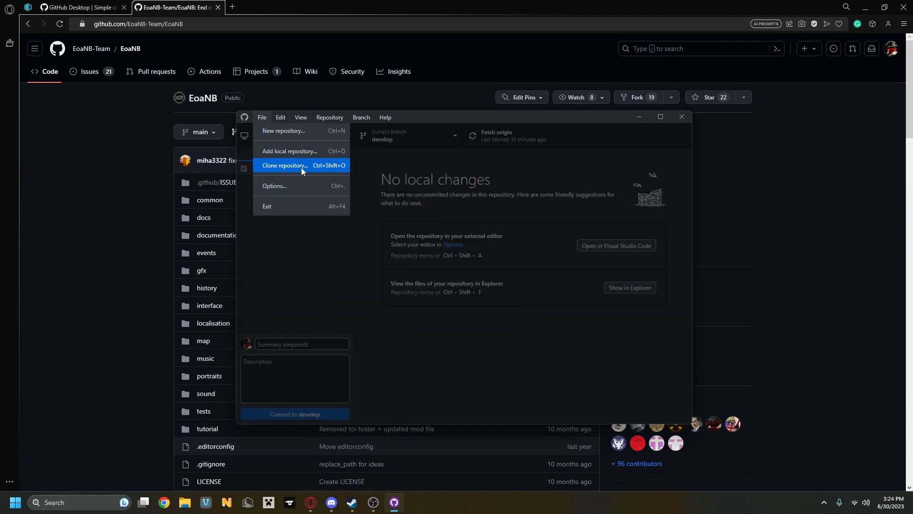
click(319, 167)
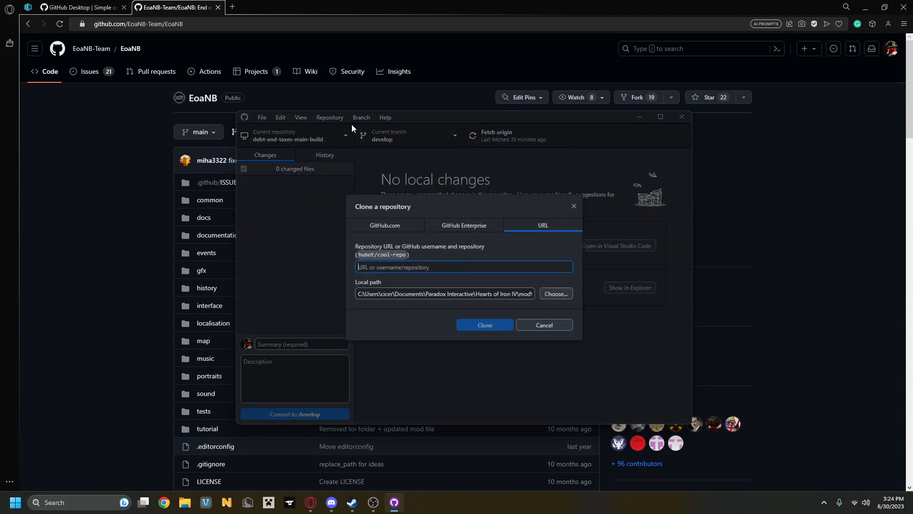
Try filtering the GitHub.com repositories for EoaNB-Team/EoaNB and clear the filter.
click(410, 224)
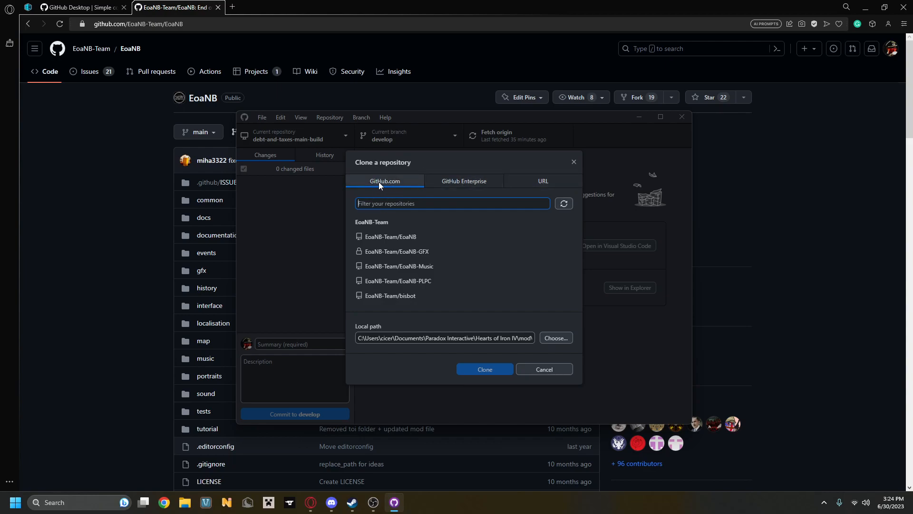
click(491, 183)
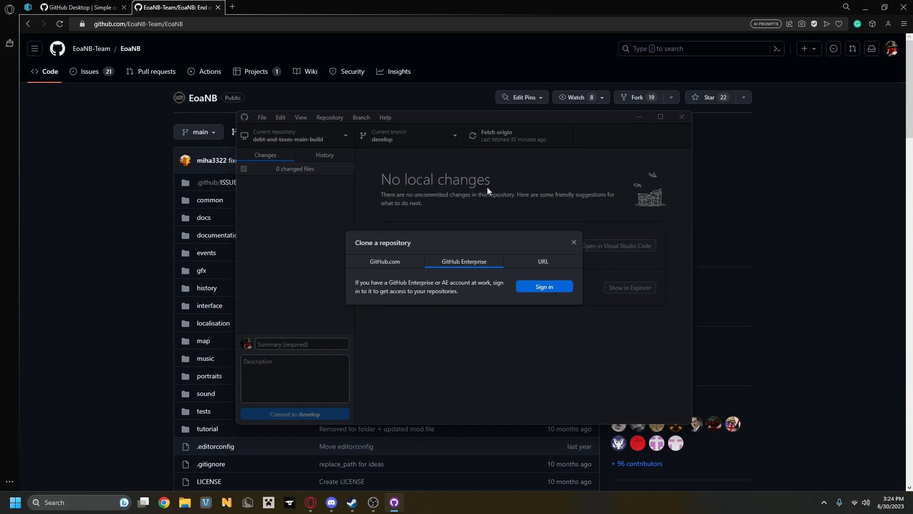
click(419, 261)
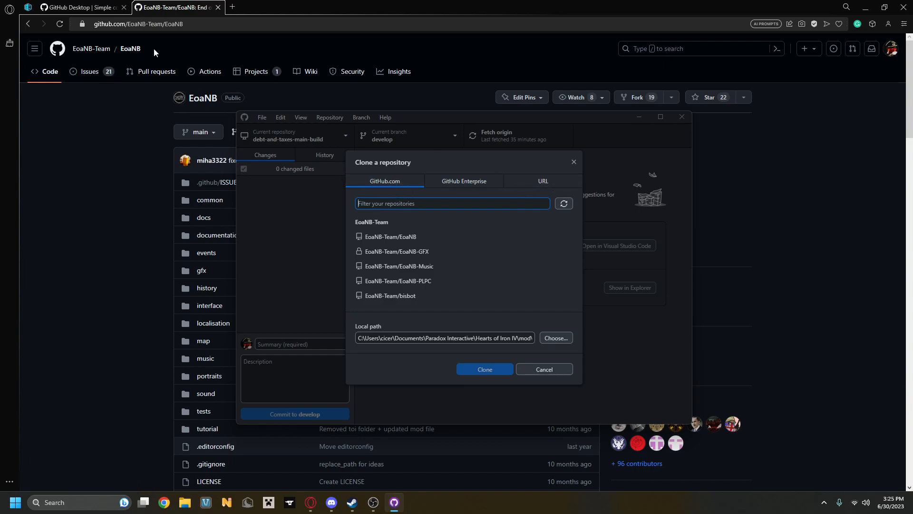
mouse_move(92, 55)
text(E)
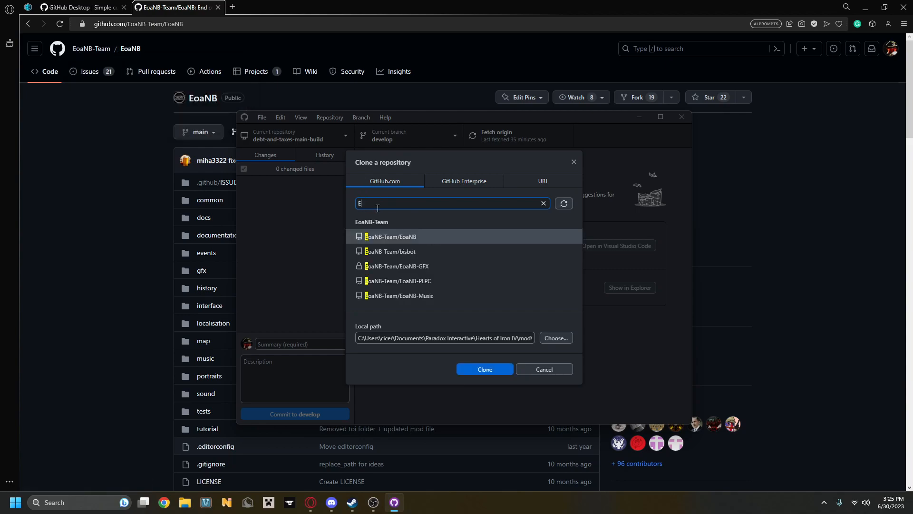
text(oaNB)
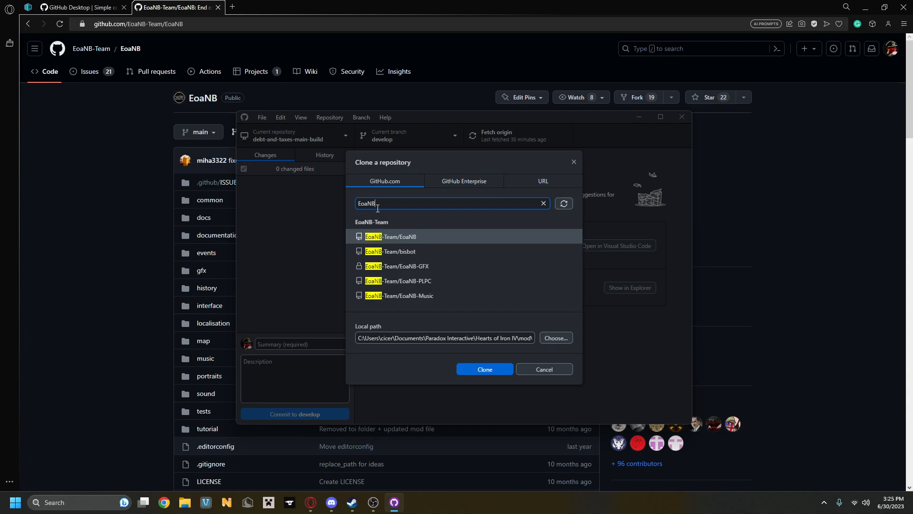
text(-Team)
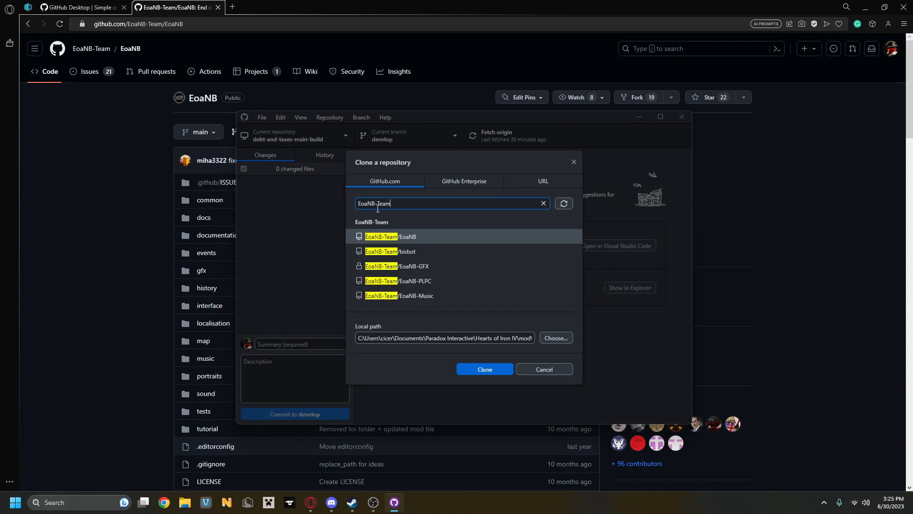
text(/EoaNB)
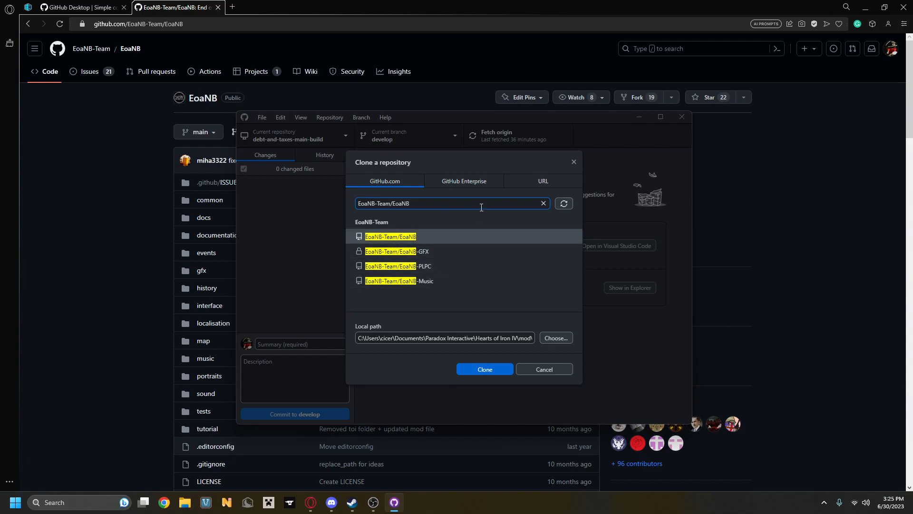
click(544, 203)
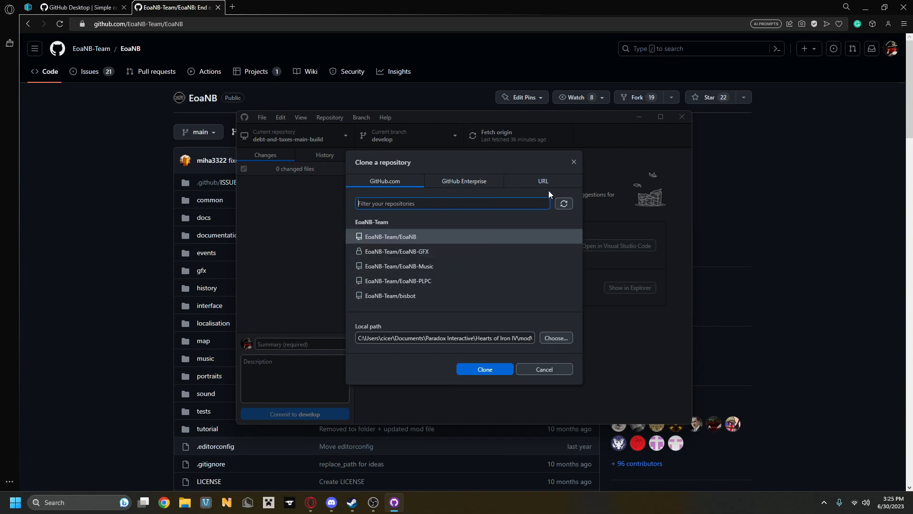
click(544, 181)
mouse_move(195, 24)
mouse_down()
mouse_move(81, 27)
mouse_move(90, 28)
mouse_up()
key(ctrl+c)
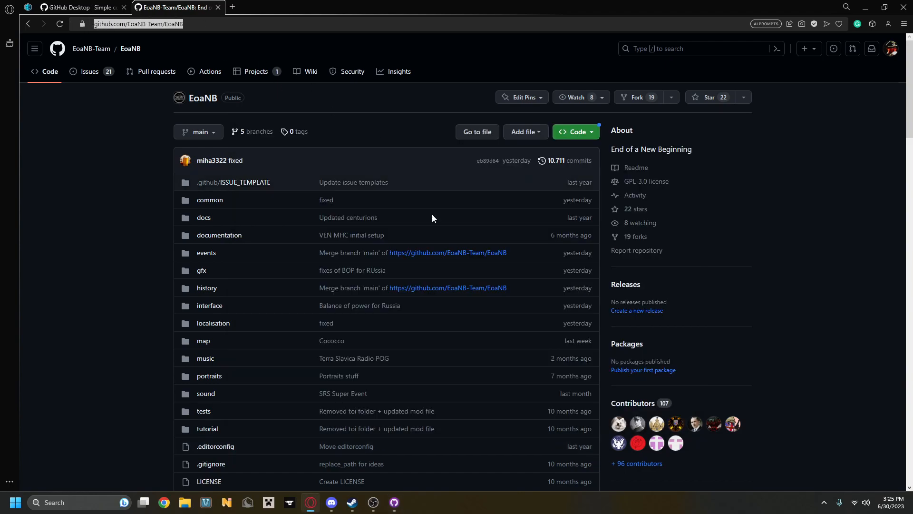
click(394, 502)
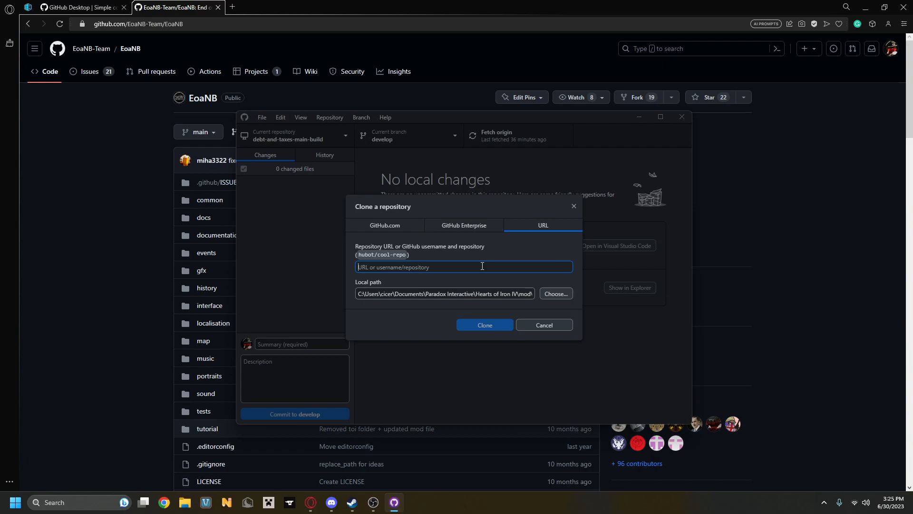
key(ctrl+v)
drag(460, 267, 356, 268)
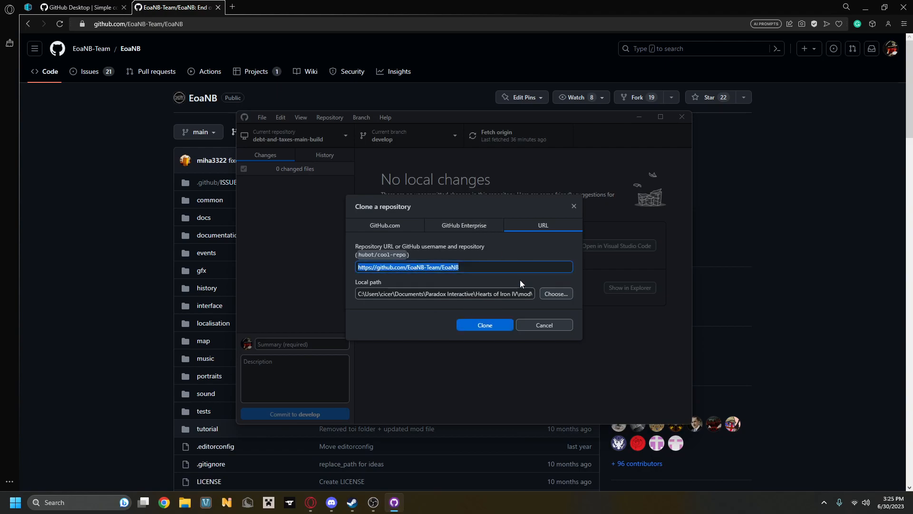
click(493, 265)
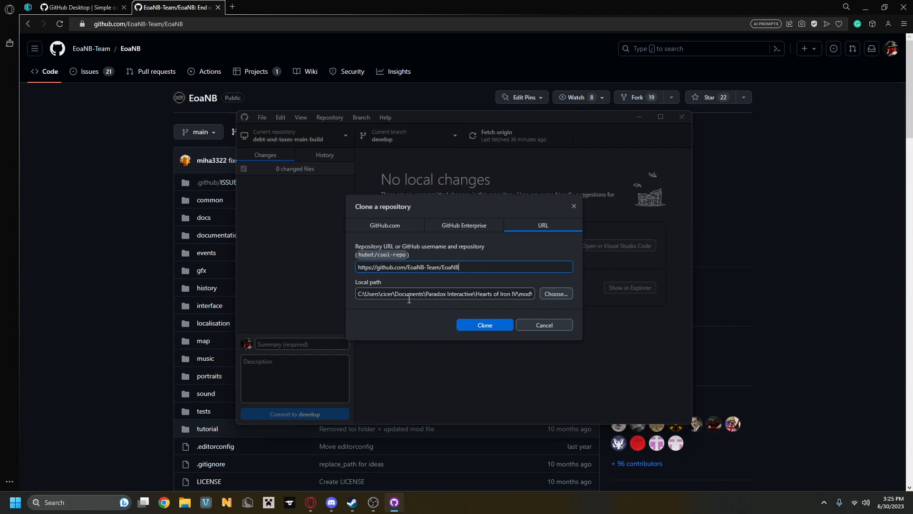
Browse for the clone's local path to the folder Documents > Paradox Interactive > Hearts of Iron IV > mod.
click(550, 294)
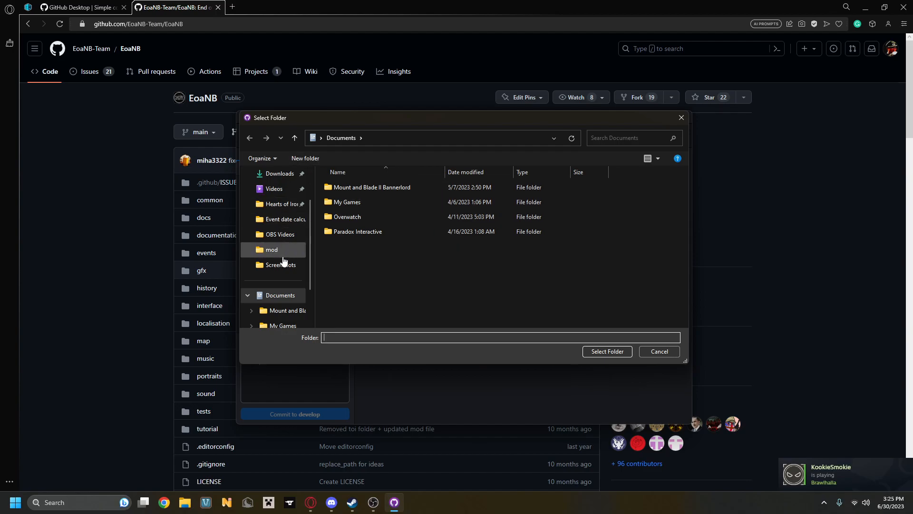
double_click(383, 236)
double_click(379, 202)
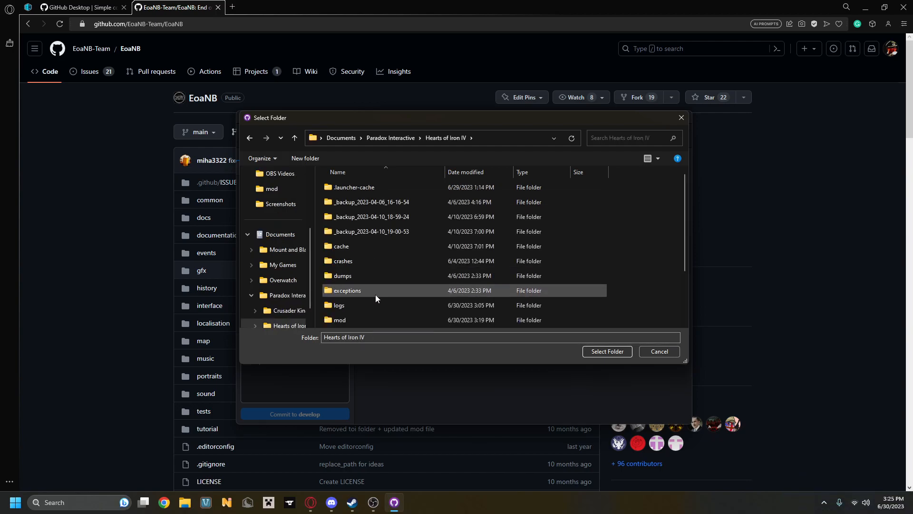
double_click(378, 321)
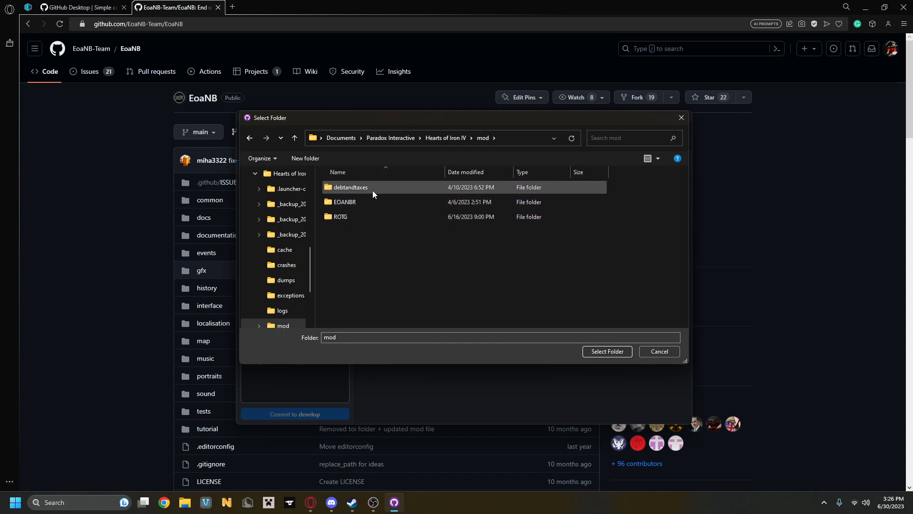
Create a new folder named EOANB inside the mod folder.
right_click(485, 246)
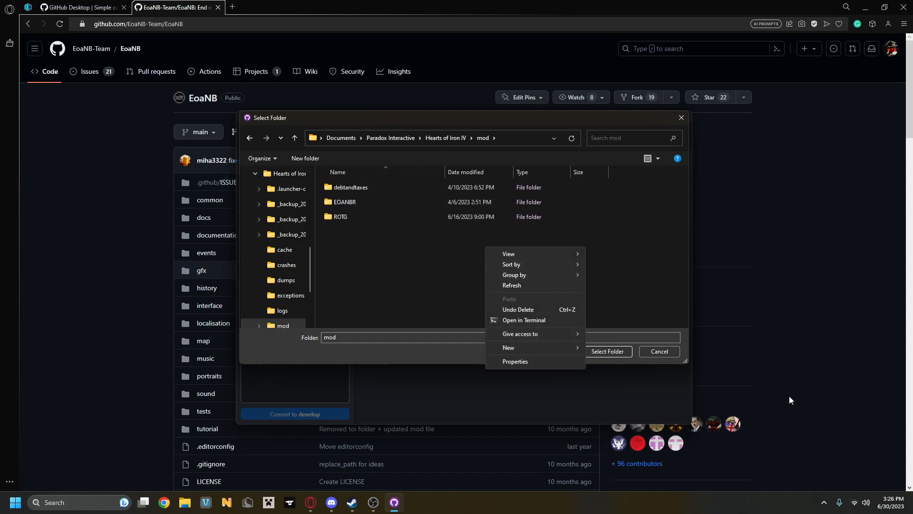
right_click(464, 244)
mouse_move(523, 344)
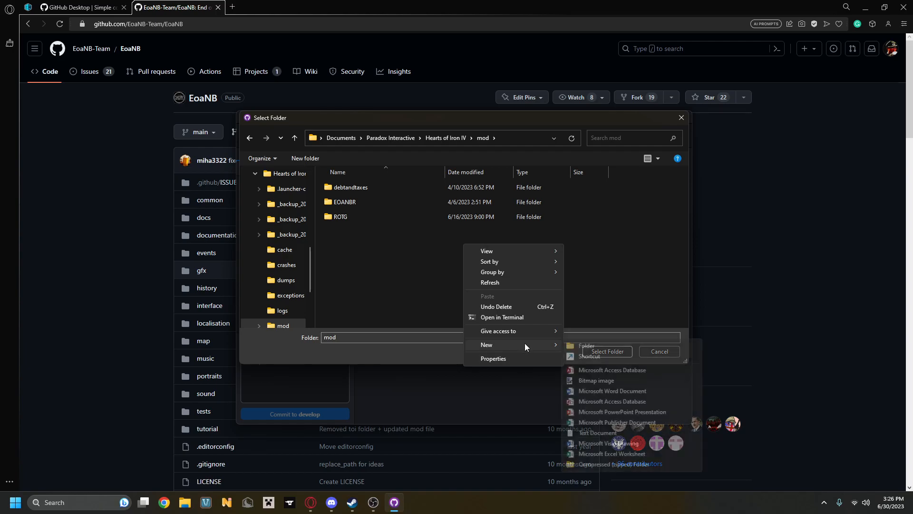
click(603, 344)
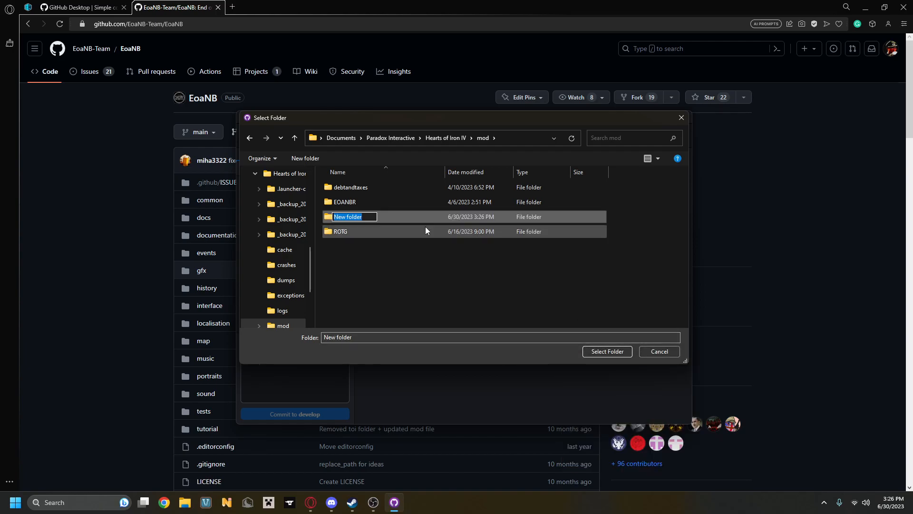
key(BackSpace)
text(EOANB)
click(410, 274)
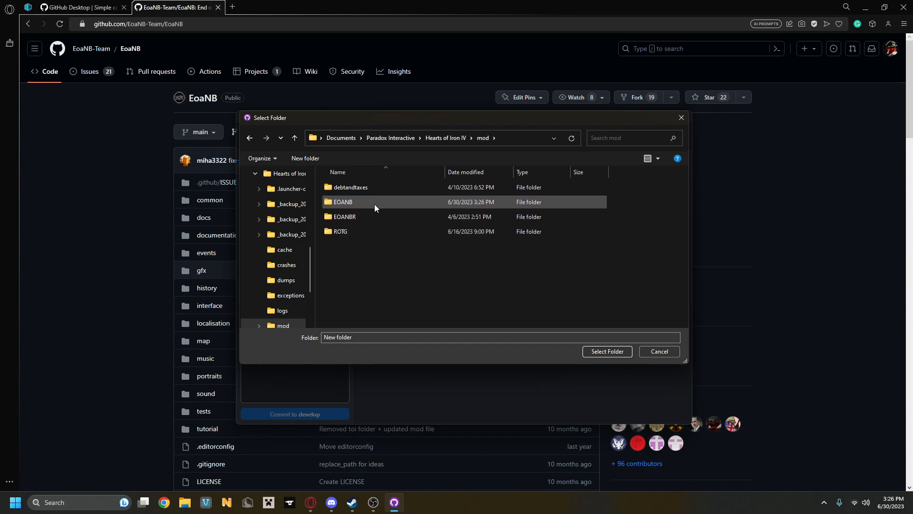
Choose the EOANB folder as the local path and clone the EoaNB repository into it.
click(369, 204)
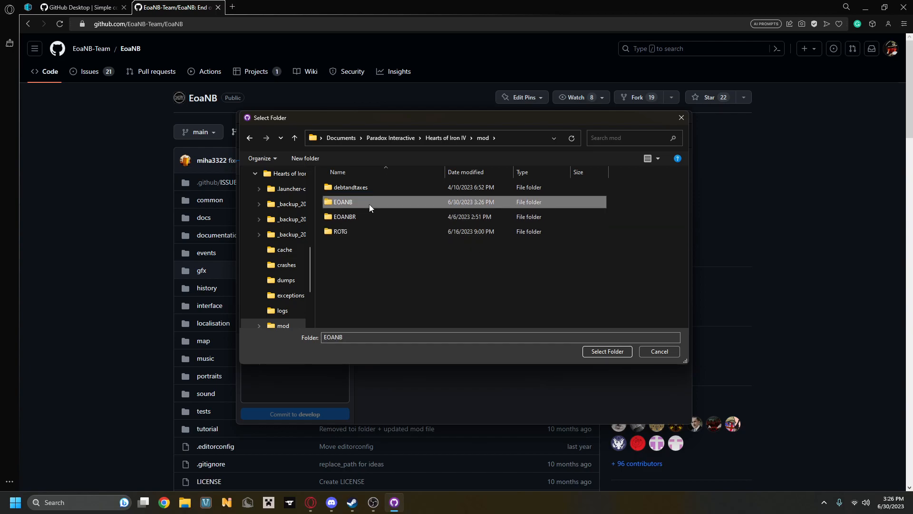
click(612, 352)
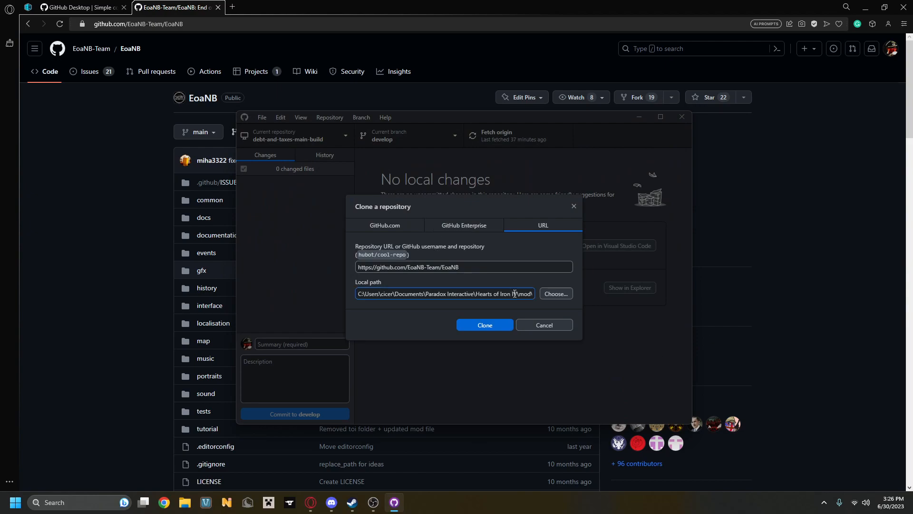
key(Right)
key(Right)
key(Right)
key(Right)
key(Right)
key(Right)
key(Right)
key(Right)
key(Right)
key(Right)
key(Right)
key(Right)
key(Right)
key(Right)
key(Right)
key(Right)
key(Right)
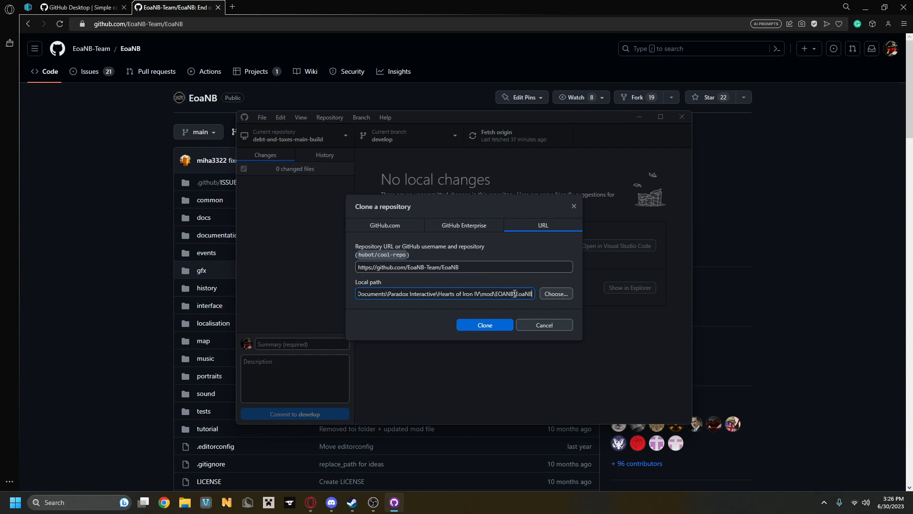
click(499, 326)
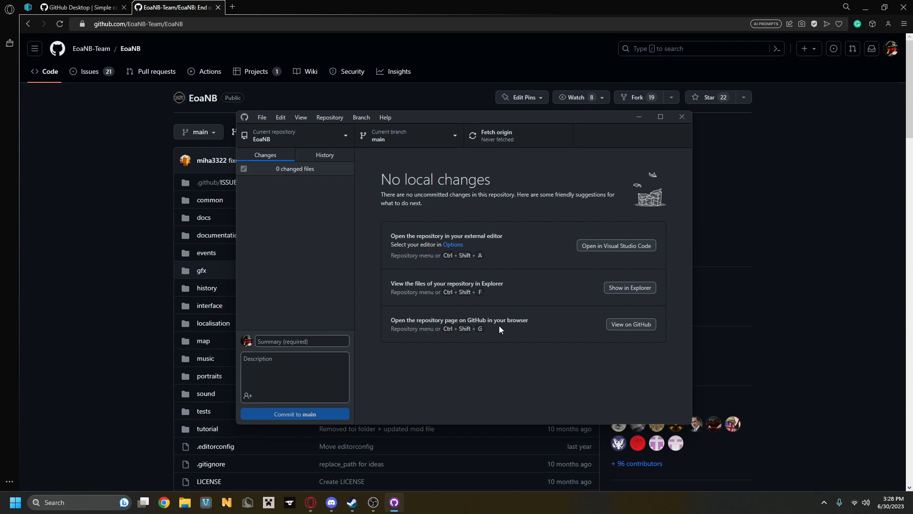
Review the list of local repositories and the available branches of EoaNB.
drag(582, 119, 589, 118)
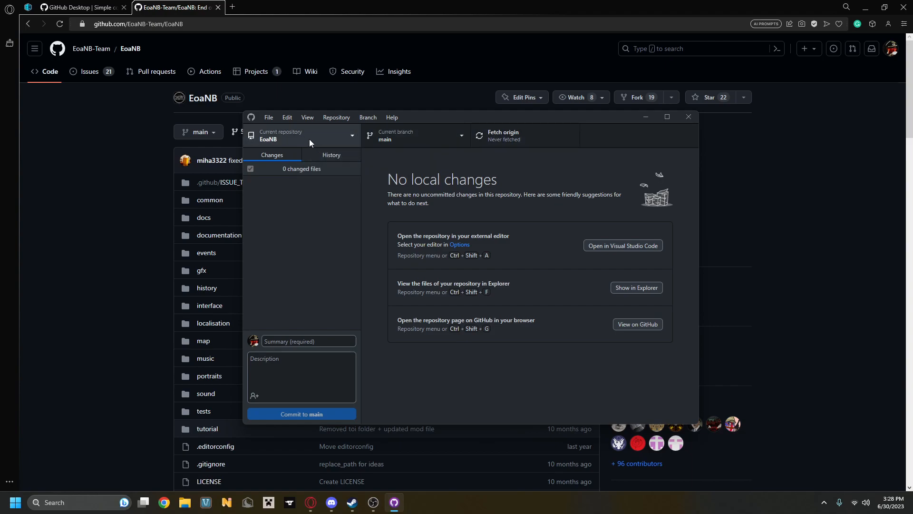
click(339, 136)
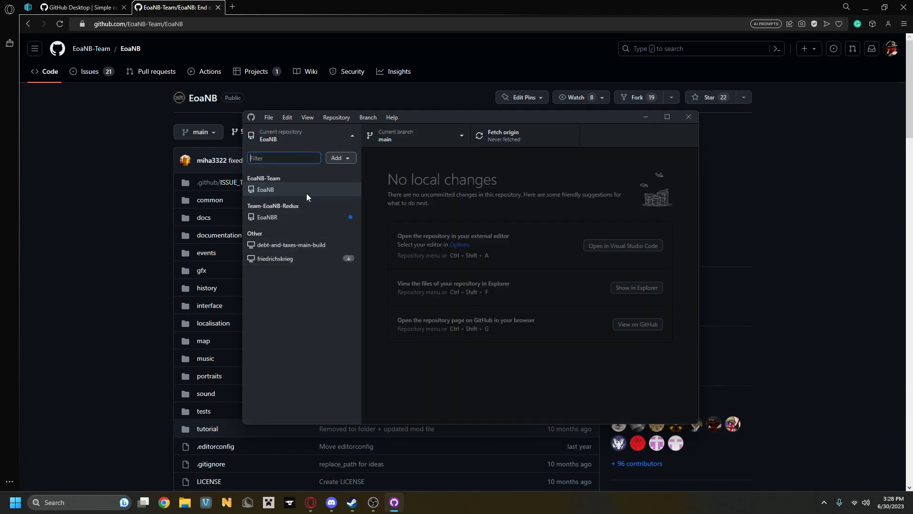
click(339, 137)
click(420, 139)
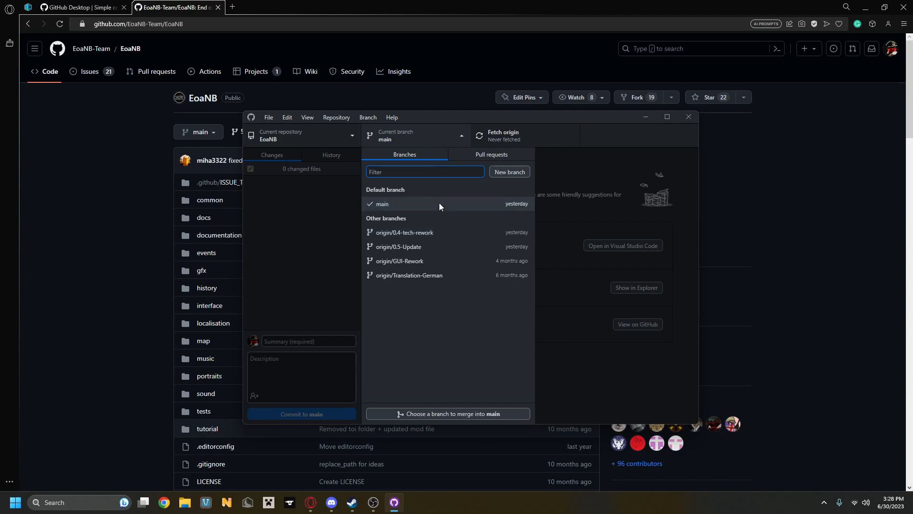
click(423, 135)
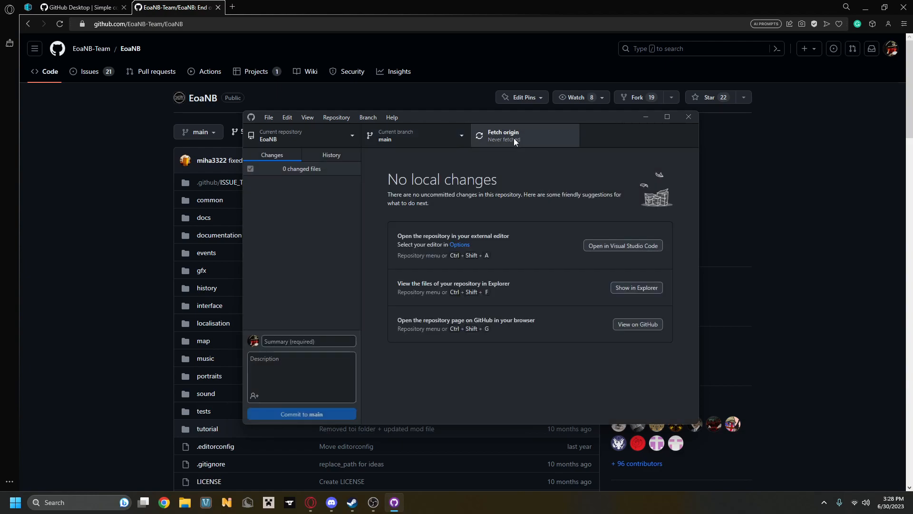
Open File Explorer and go to the cloned repository at Documents > Paradox Interactive > Hearts of Iron IV > mod > EOANB > EoaNB.
click(185, 505)
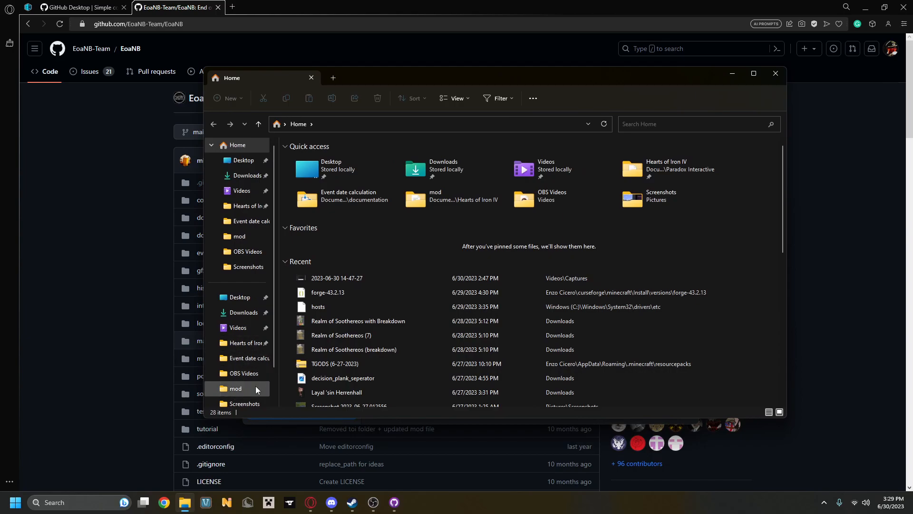
click(252, 343)
click(244, 296)
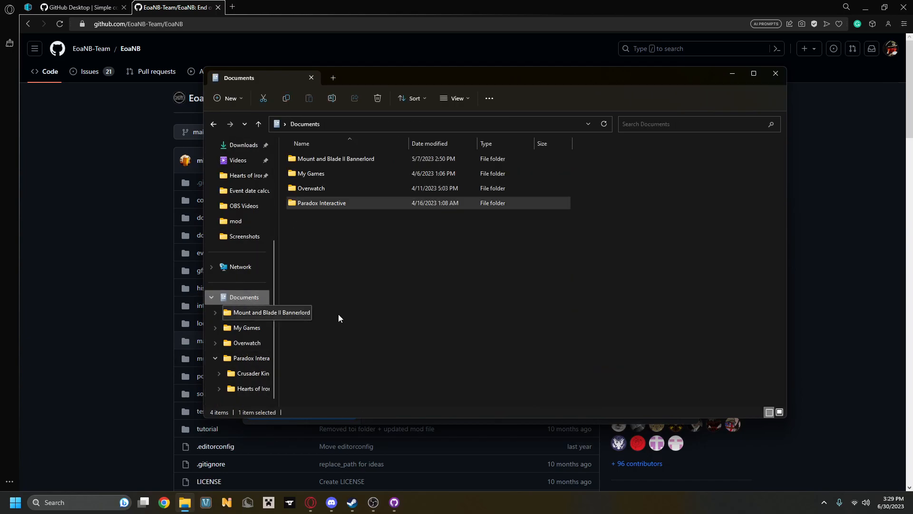
double_click(335, 209)
double_click(339, 173)
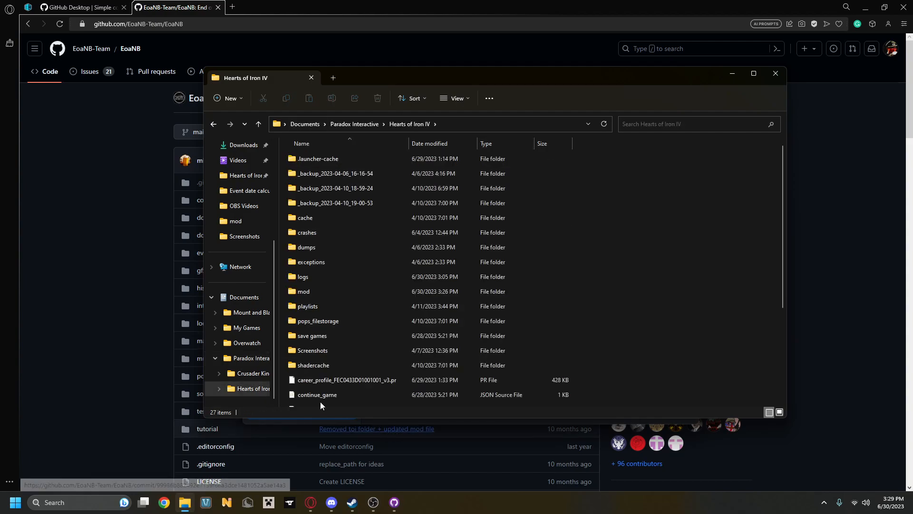
double_click(322, 292)
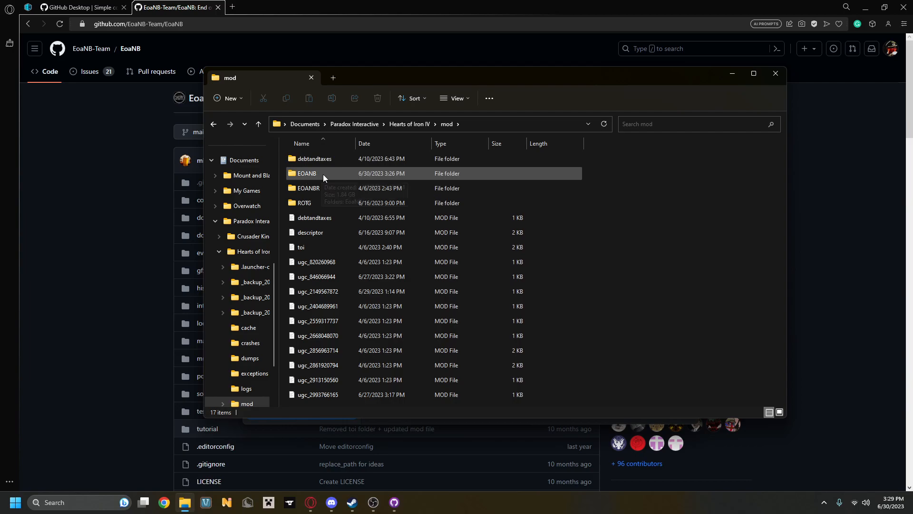
double_click(356, 172)
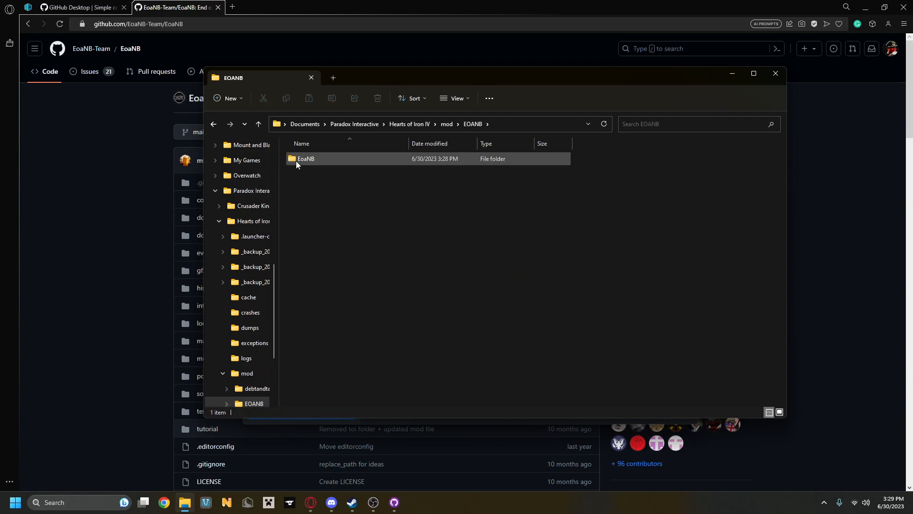
double_click(316, 159)
Copy the eoanb MOD file from the cloned EoaNB folder into the Hearts of Iron IV mod folder.
scroll(409, 229, down, 3)
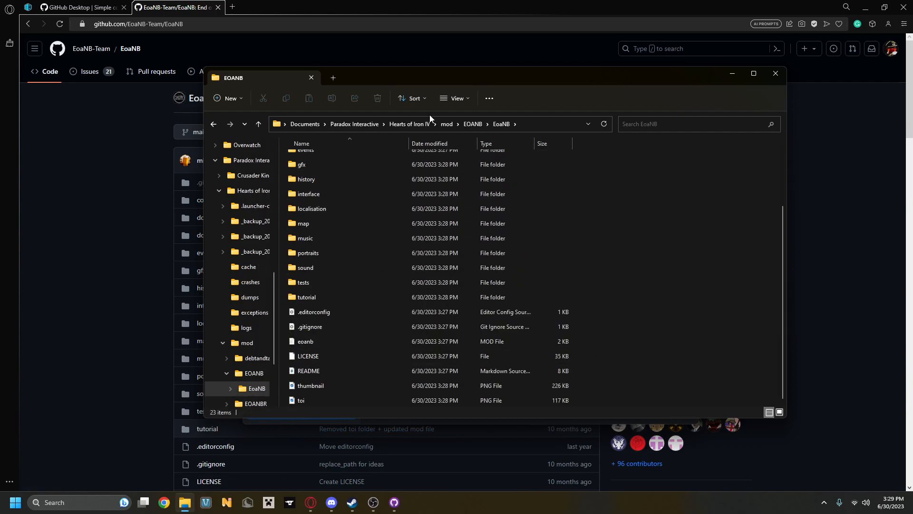
scroll(425, 309, up, 3)
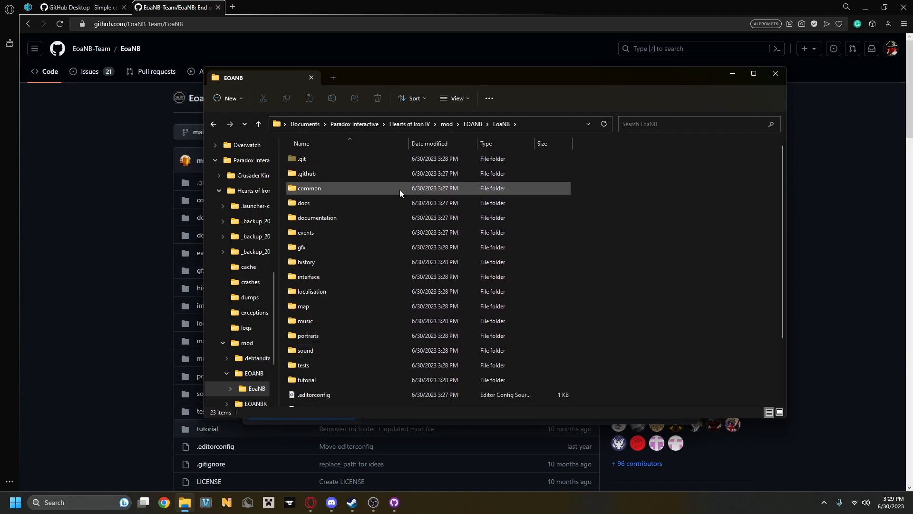
scroll(409, 173, down, 3)
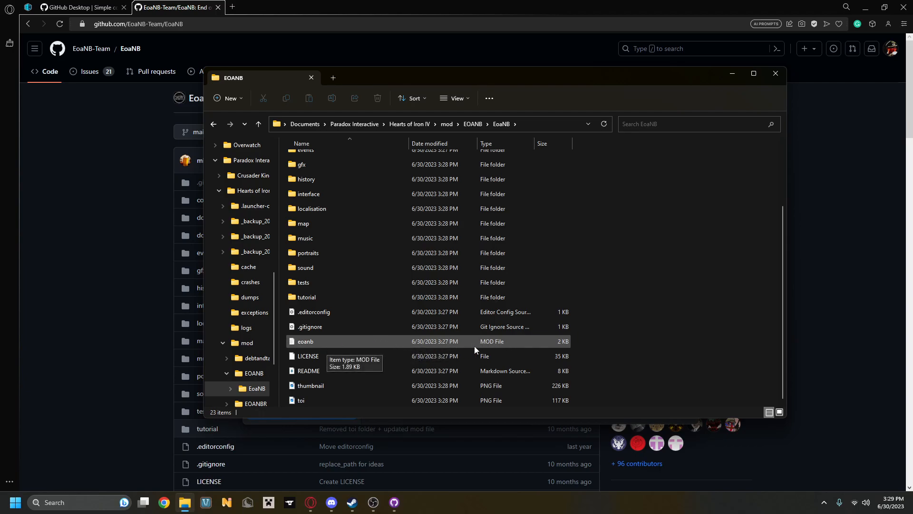
click(327, 343)
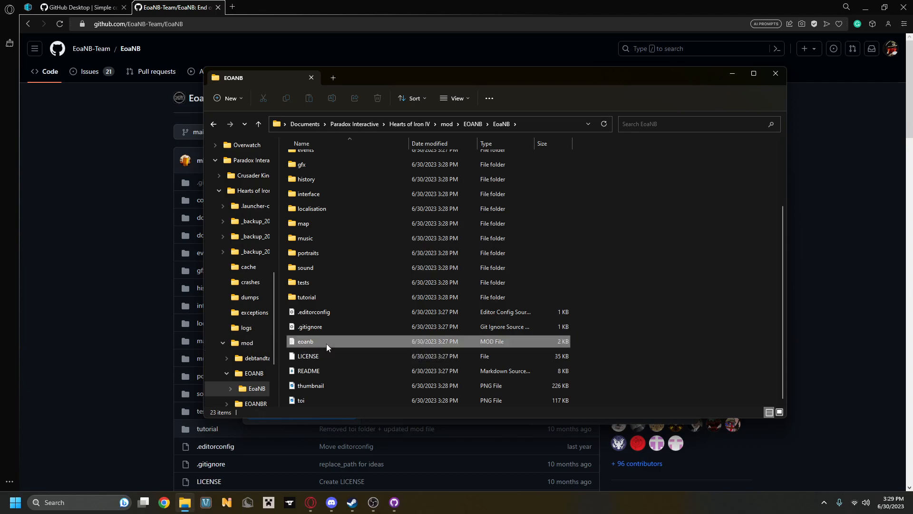
right_click(490, 340)
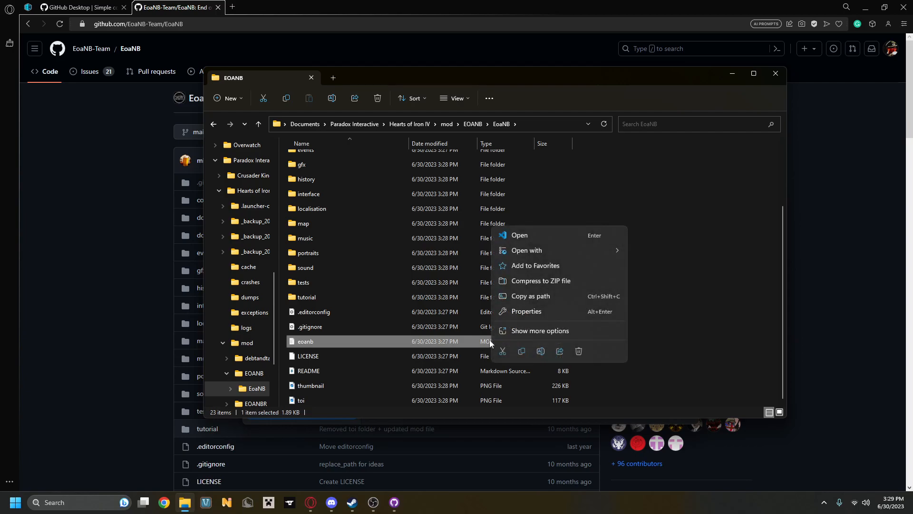
click(522, 351)
click(213, 124)
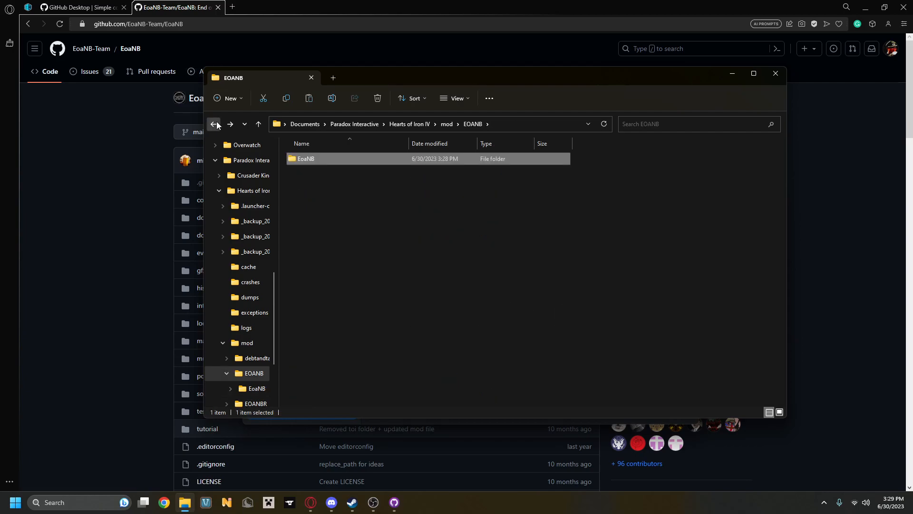
click(215, 124)
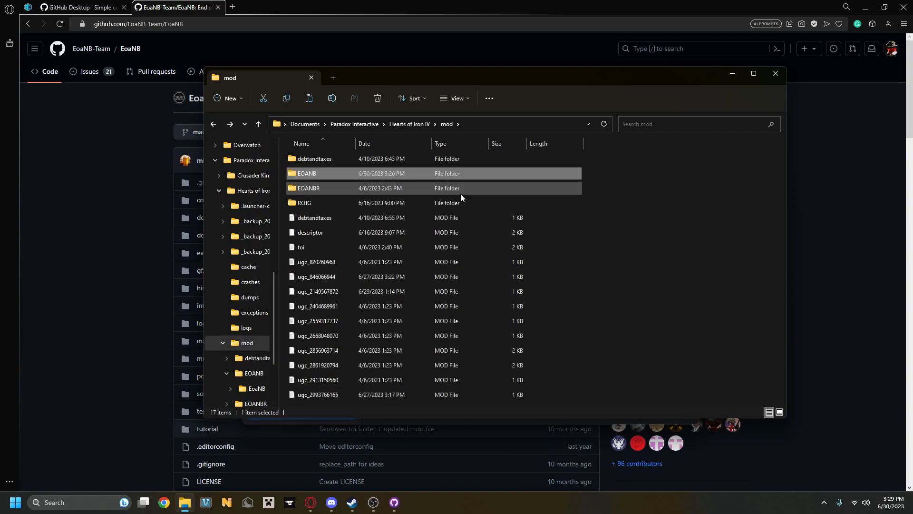
click(638, 221)
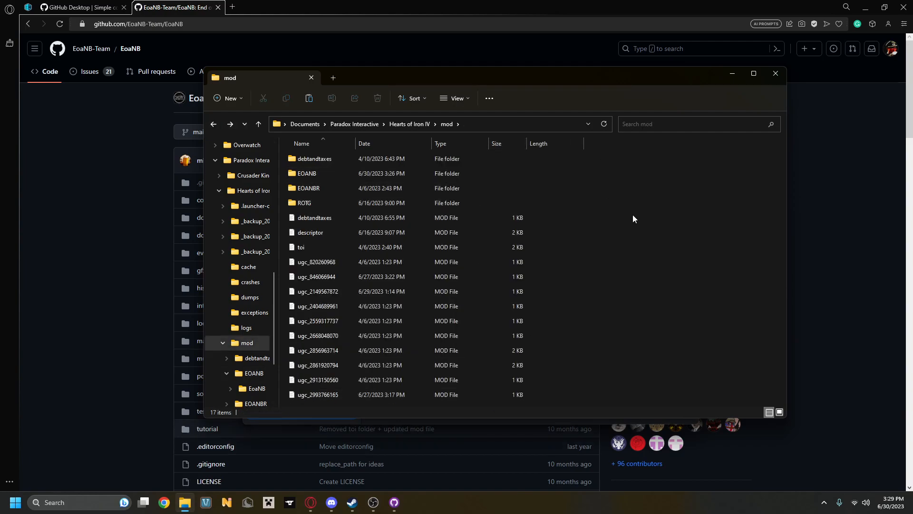
key(ctrl+v)
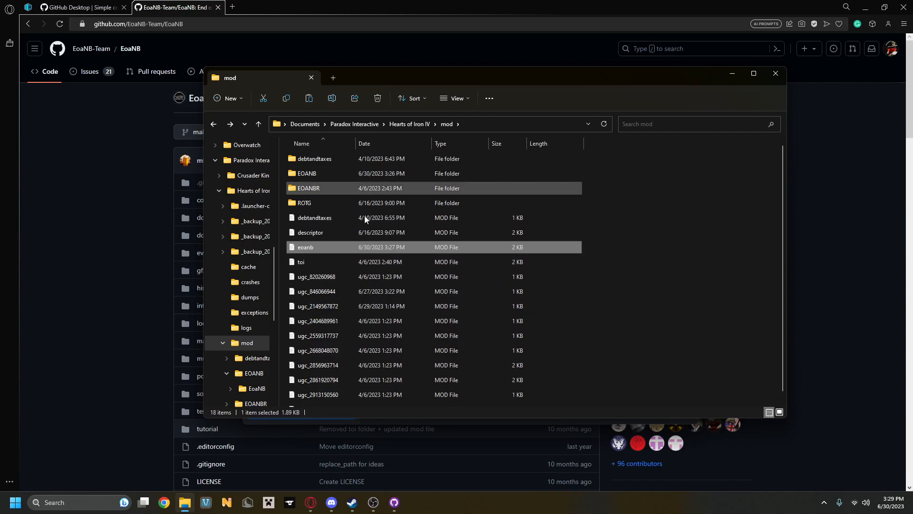
Open the copied eoanb file in Visual Studio Code and delete the value of its path entry, quotation marks included.
right_click(444, 247)
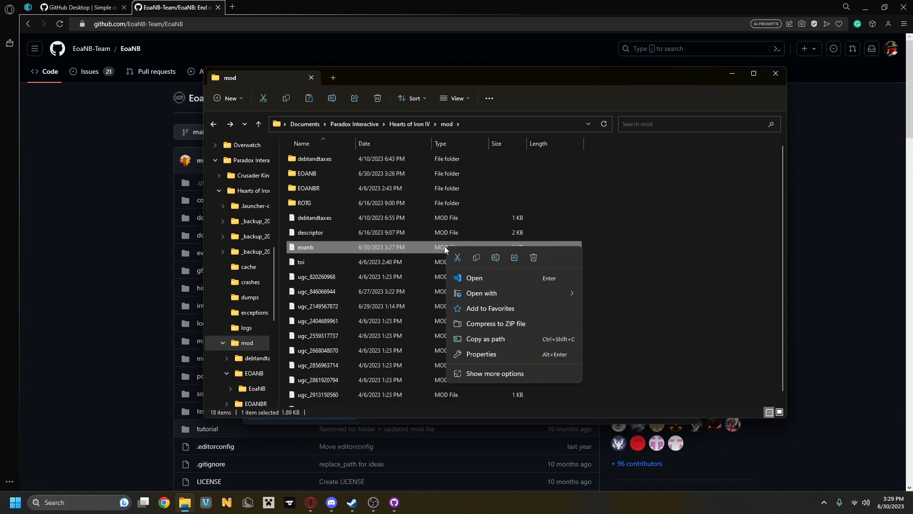
click(478, 280)
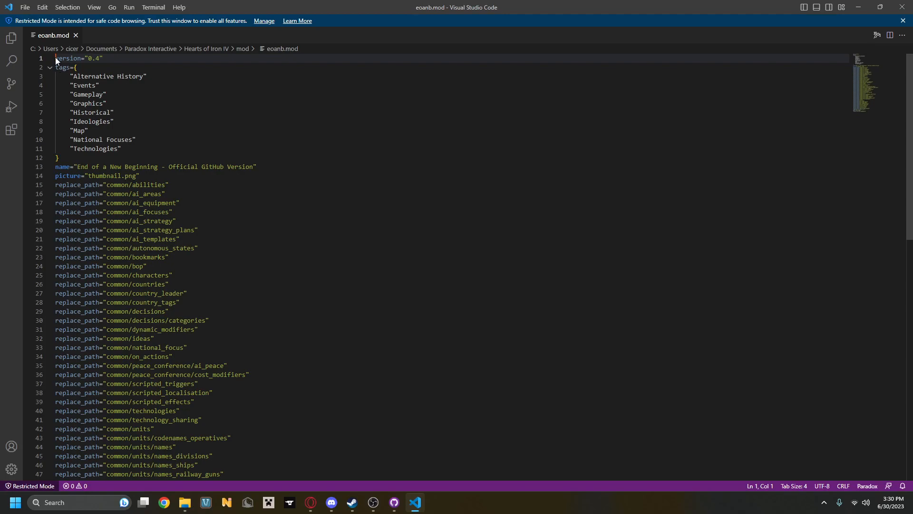
drag(55, 57, 258, 387)
click(128, 398)
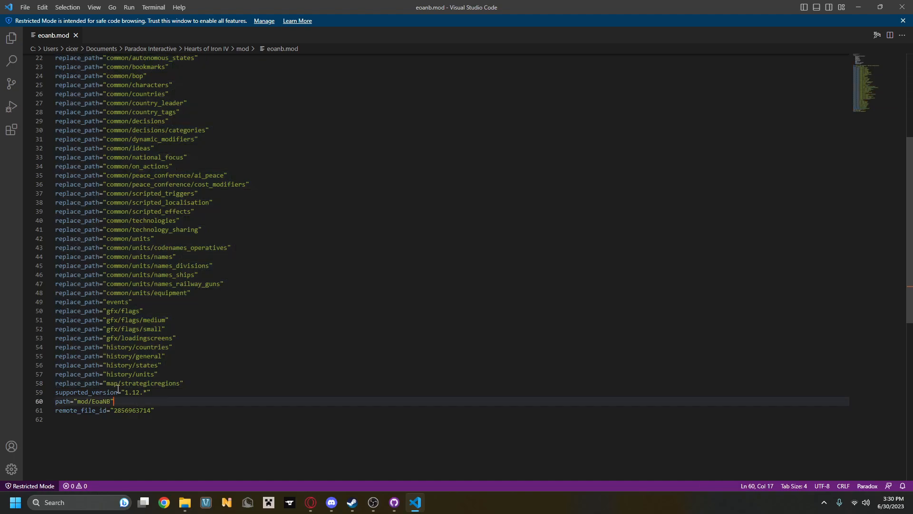
drag(131, 402, 35, 403)
click(120, 404)
key(ctrl+shift+Left)
key(ctrl+shift+Left)
key(ctrl+shift+Left)
key(BackSpace)
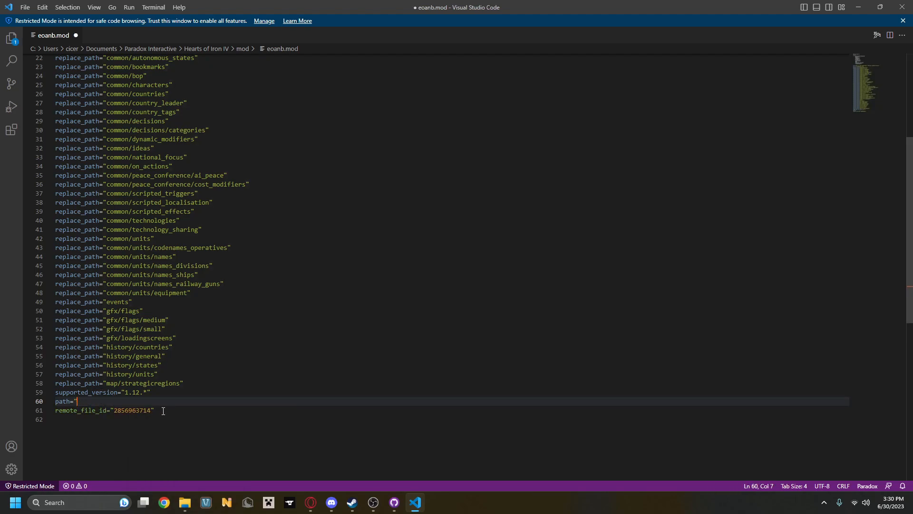
key(BackSpace)
Check in File Explorer the folder path from mod through EOANB to the EoaNB folder containing the mod files.
mouse_move(185, 502)
click(182, 452)
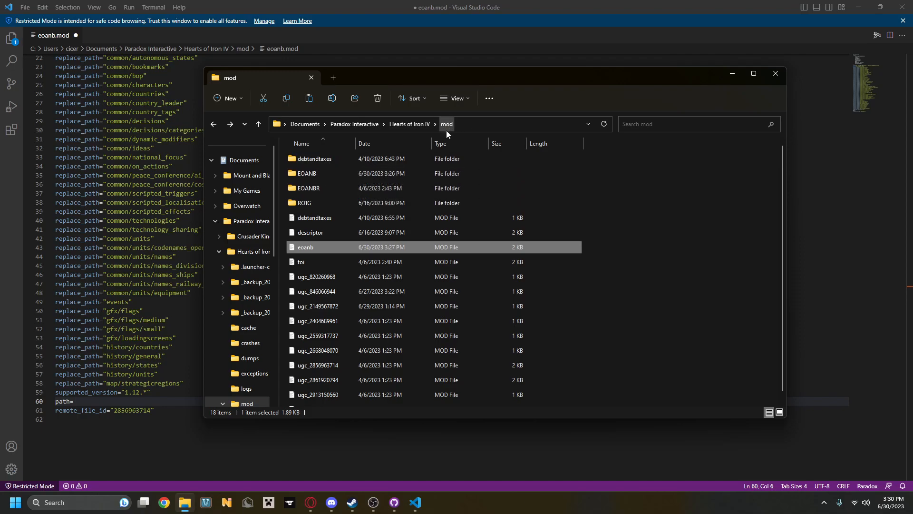
double_click(341, 172)
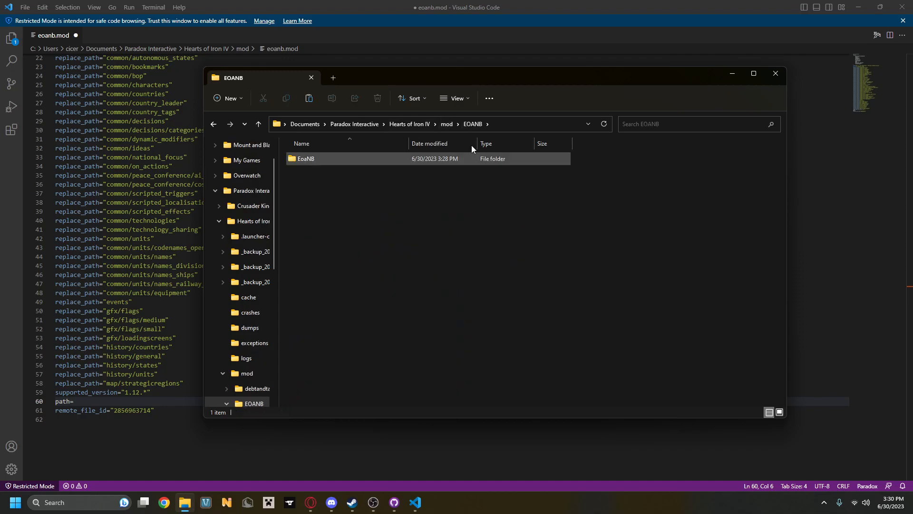
double_click(333, 159)
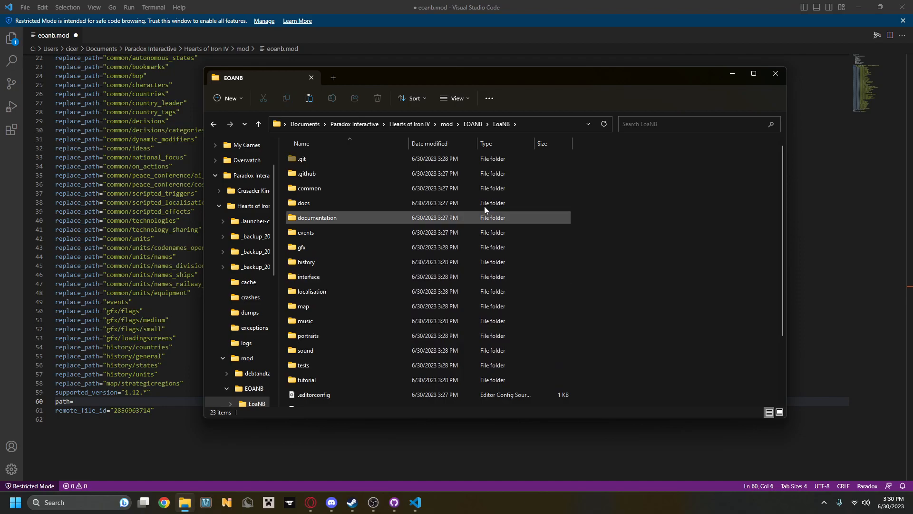
scroll(347, 325, down, 2)
scroll(418, 164, up, 2)
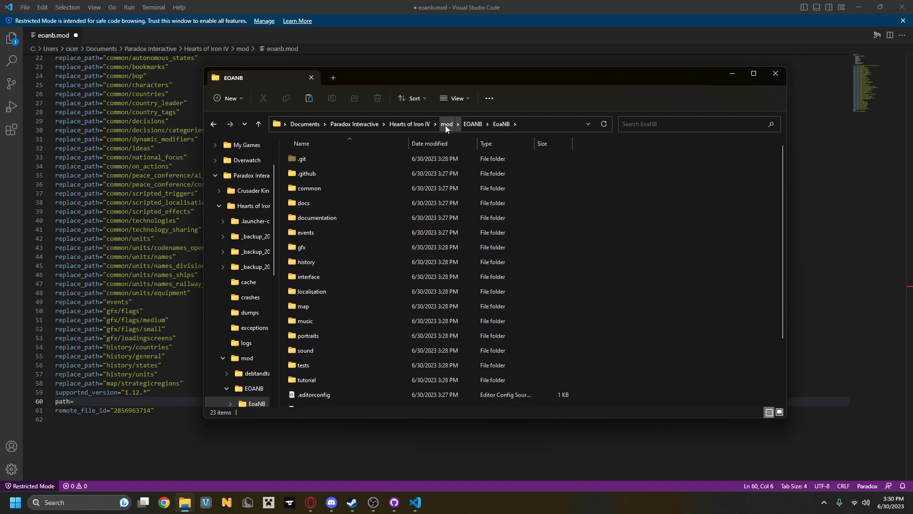
Set the path entry in eoanb.mod to "mod/EOANB/EoaNB" and save the file.
click(87, 399)
text(")
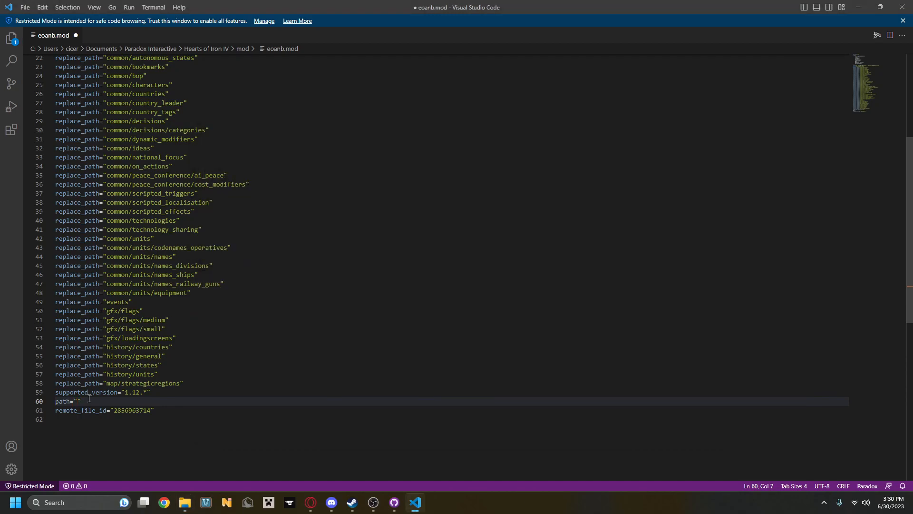
text(mod/EOANB/EoaNB)
key(ctrl+s)
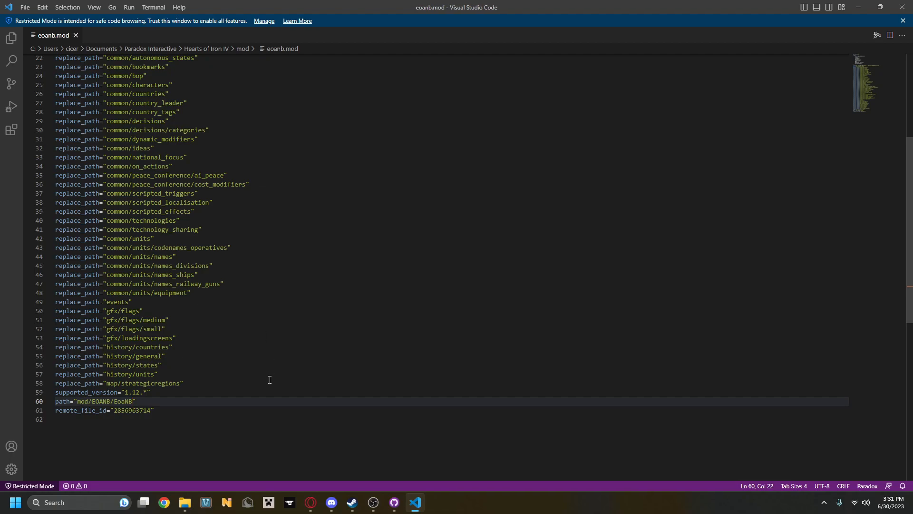
click(39, 8)
mouse_move(25, 7)
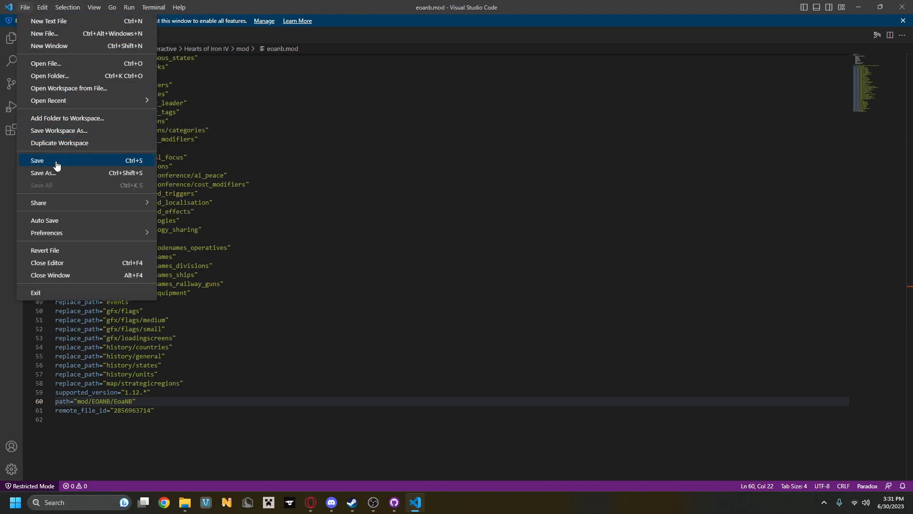
click(154, 401)
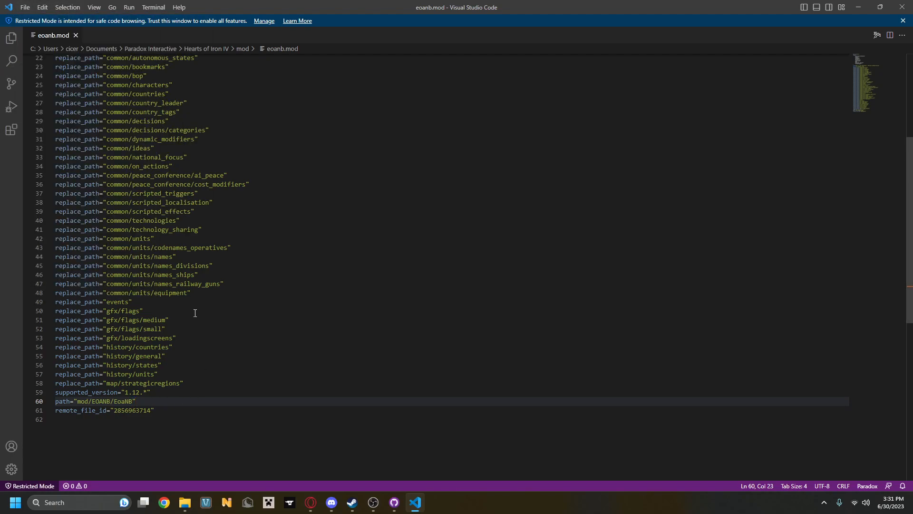
Return to GitHub Desktop and fetch the latest changes from the origin of the EoaNB repository.
click(857, 9)
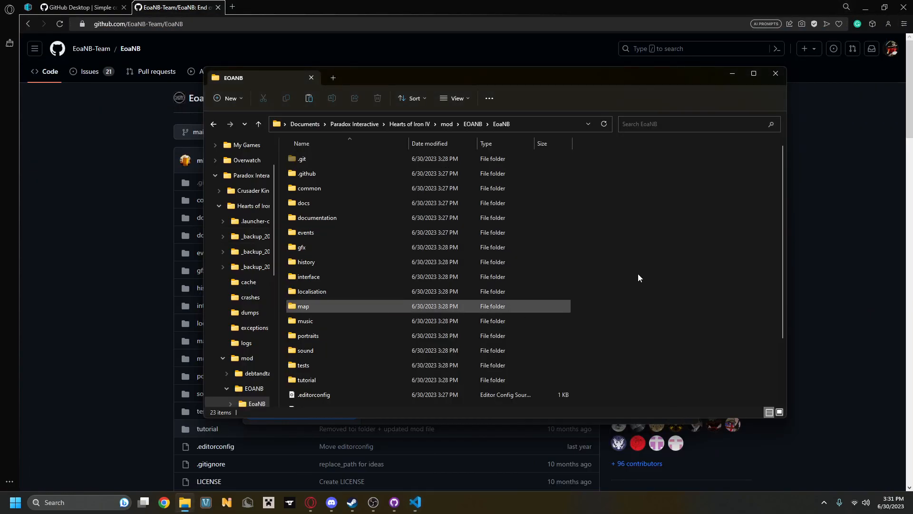
click(732, 76)
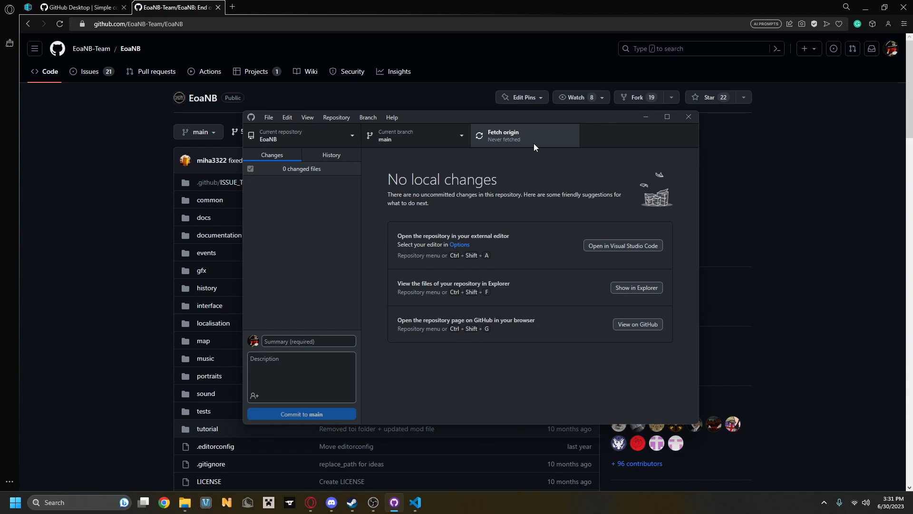
click(534, 144)
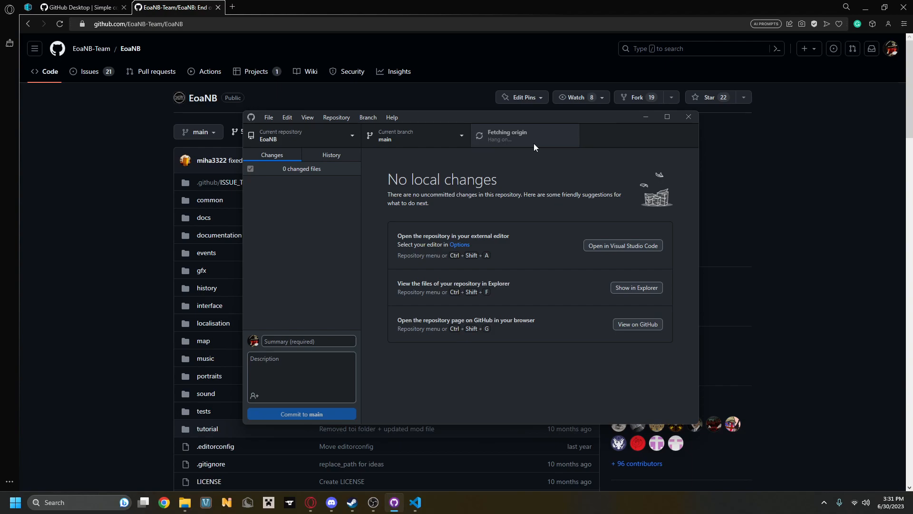
click(534, 143)
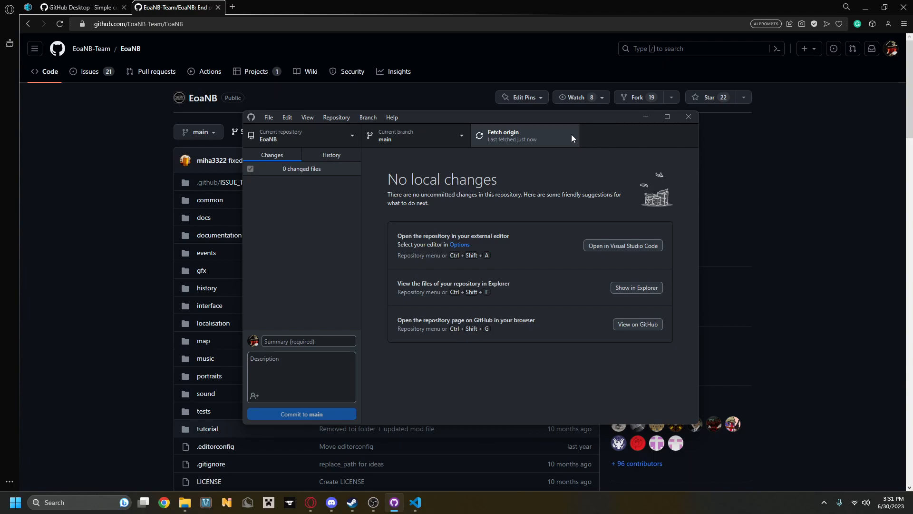
click(523, 142)
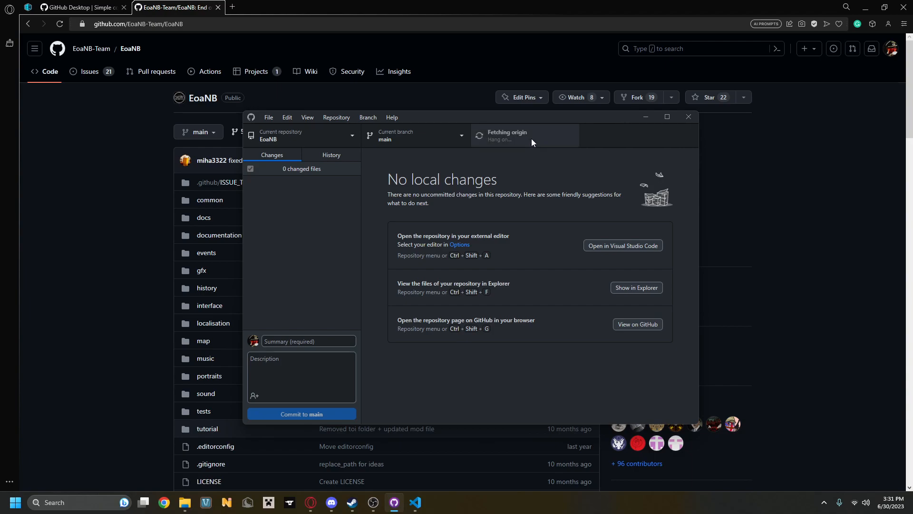
click(532, 136)
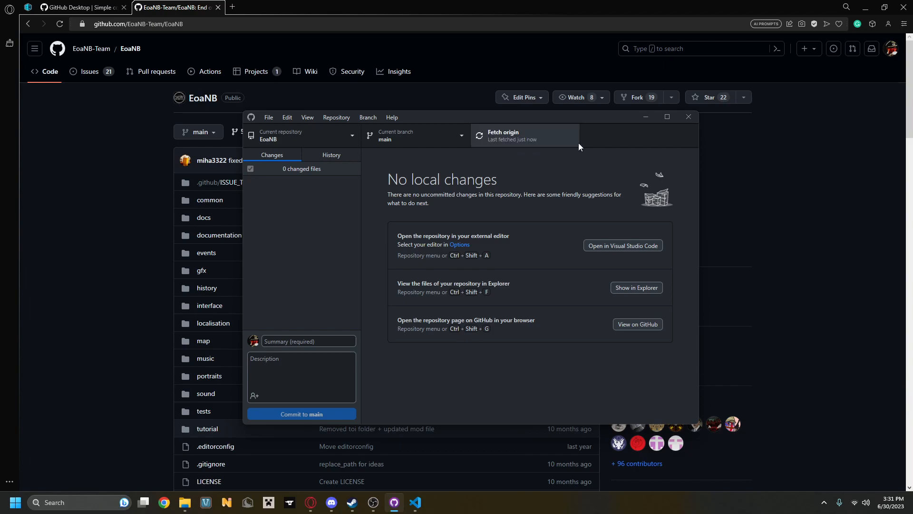
Minimize GitHub Desktop, switch to Steam and open the library at Hearts of Iron IV.
click(646, 118)
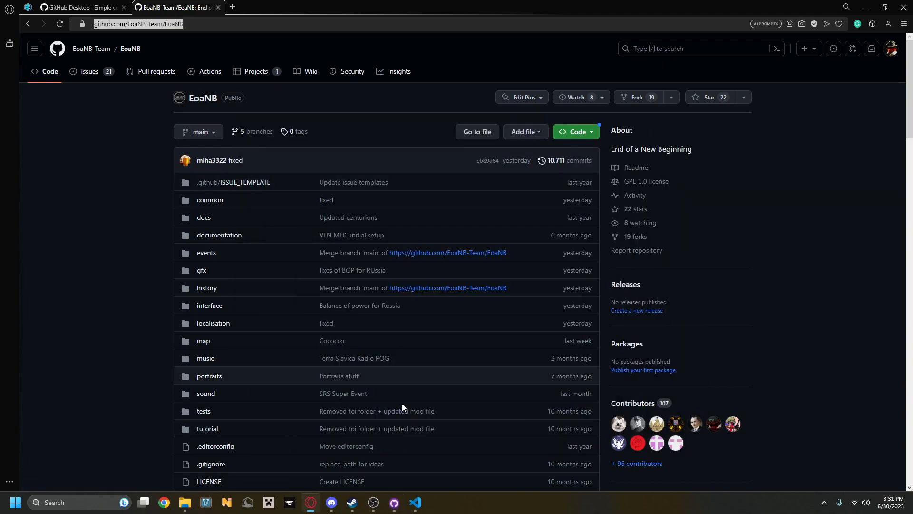
click(355, 509)
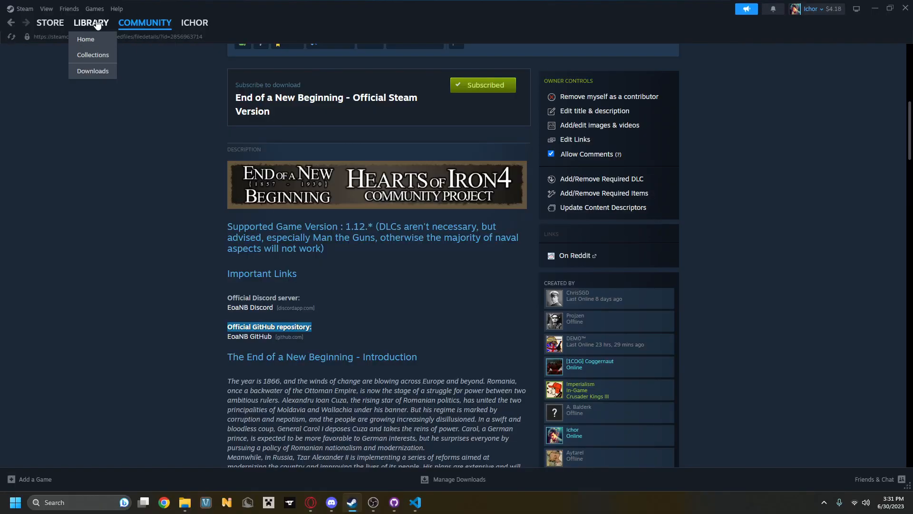
click(96, 24)
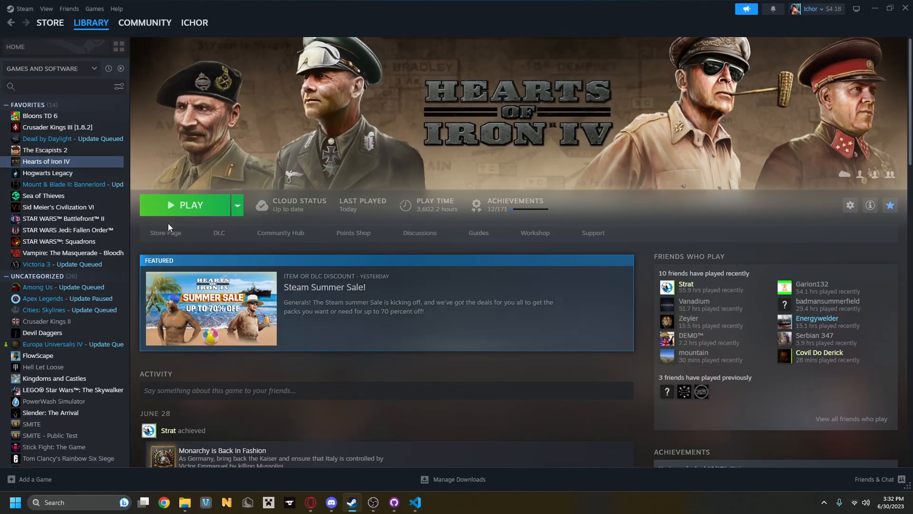
Launch the game from Steam with the "Play Hearts of Iron IV" option and open the launcher's Playsets page.
click(185, 206)
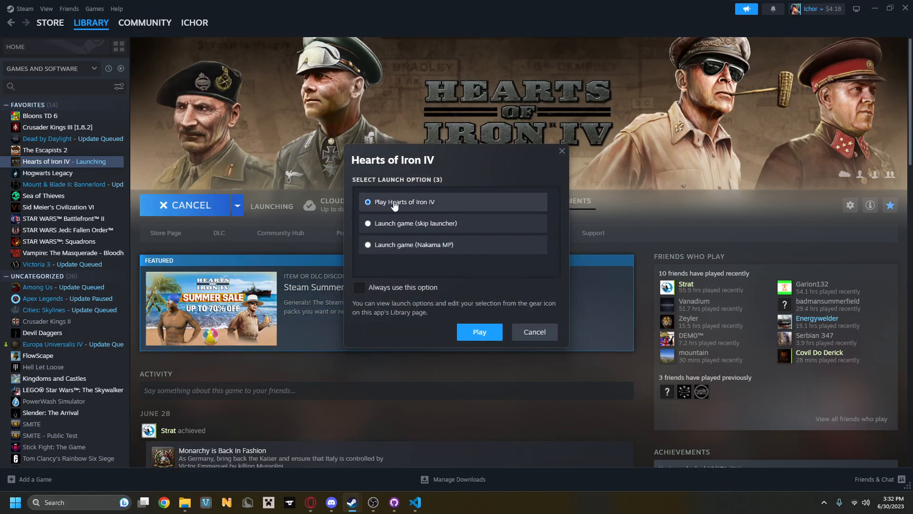
click(477, 332)
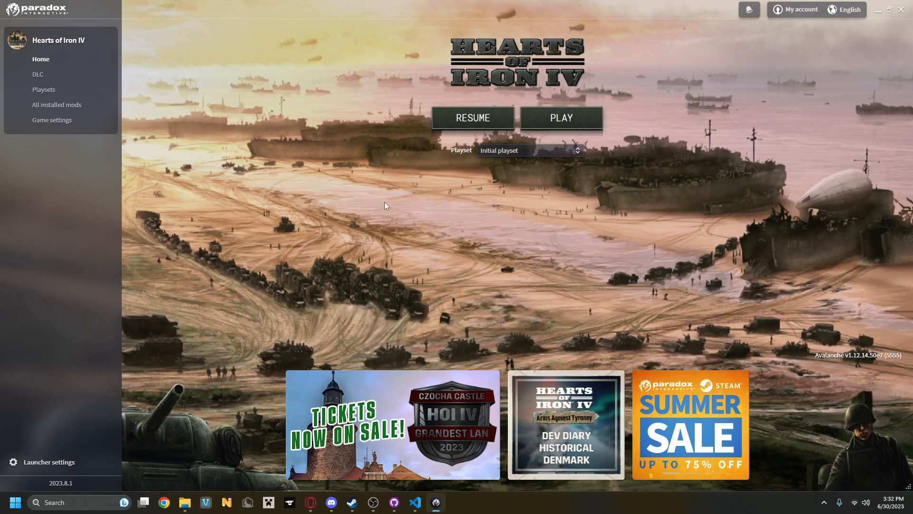
click(54, 91)
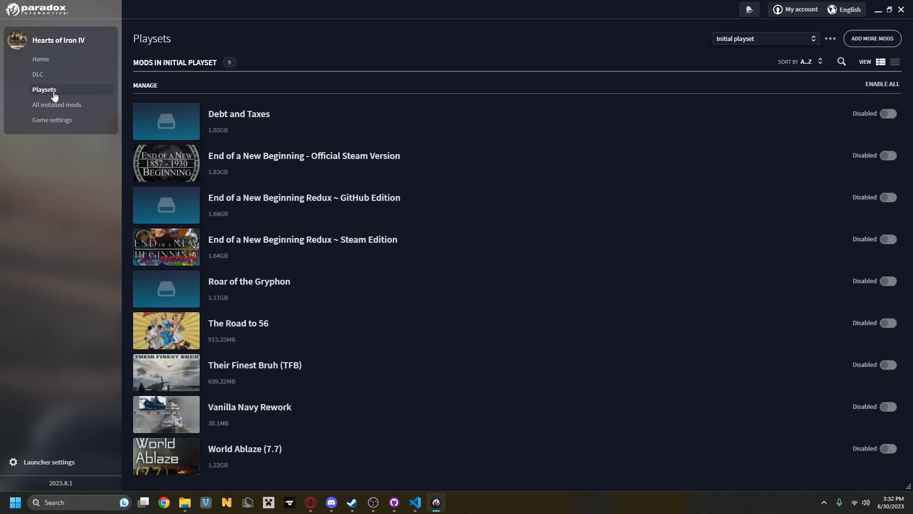
Add the mod "End of a New Beginning - Official GitHub Version" to the Initial playset.
click(859, 44)
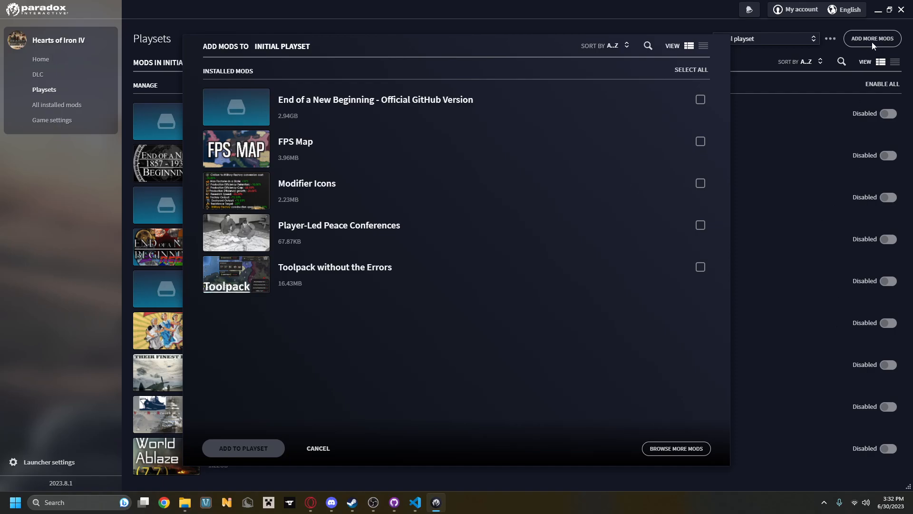
click(700, 100)
click(245, 452)
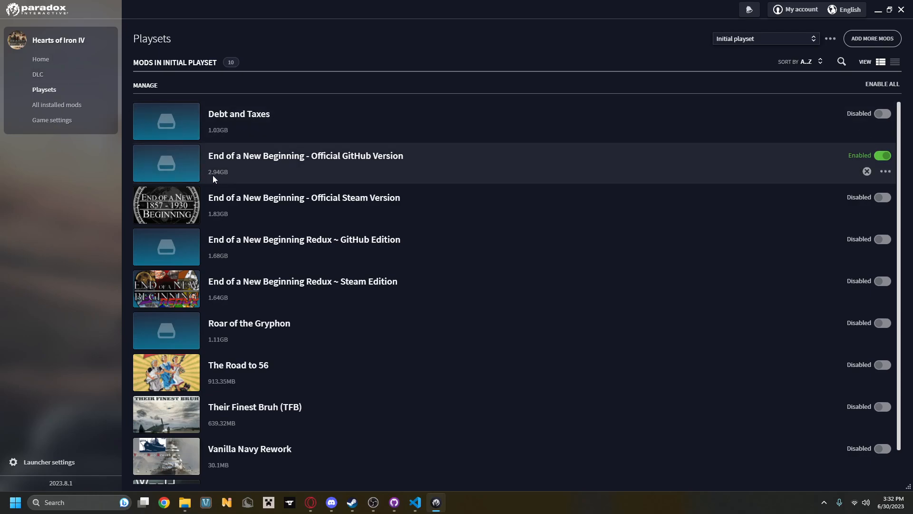
Return to the launcher's home page and start Hearts of Iron IV with the Initial playset.
scroll(305, 221, down, 1)
scroll(333, 237, up, 1)
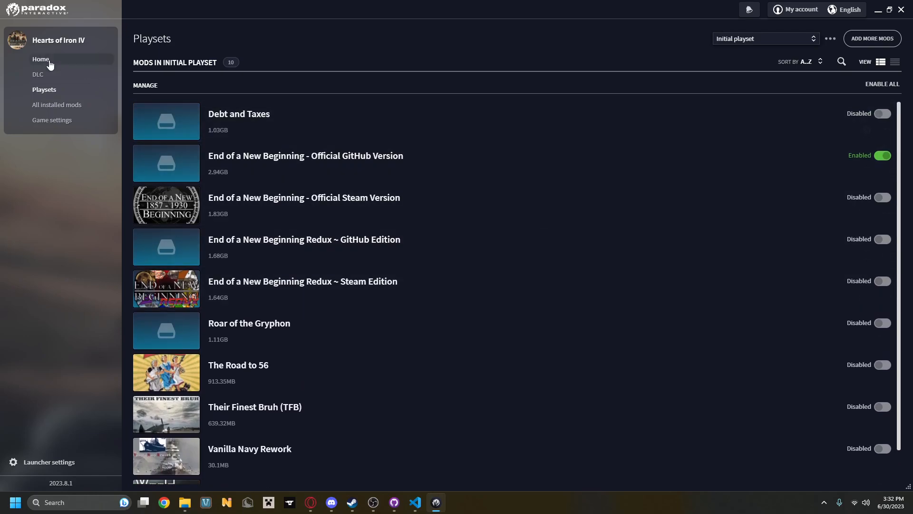
click(41, 60)
click(582, 127)
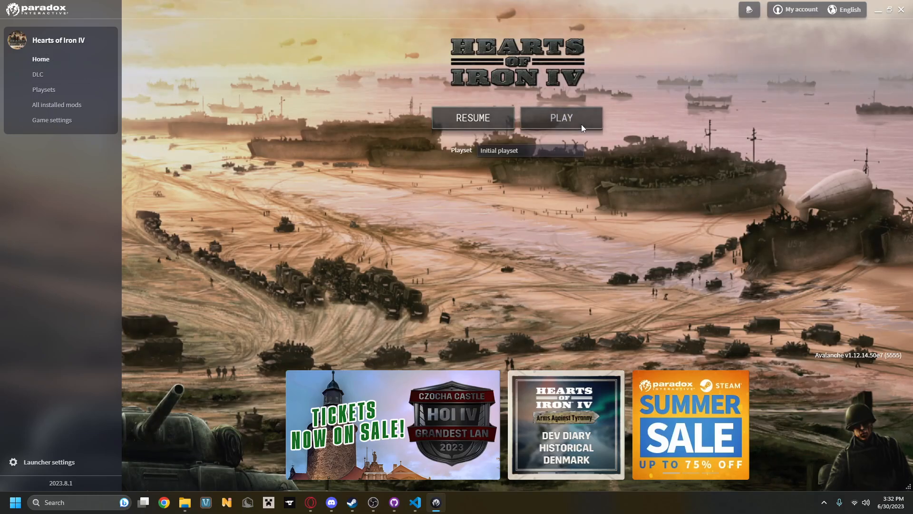